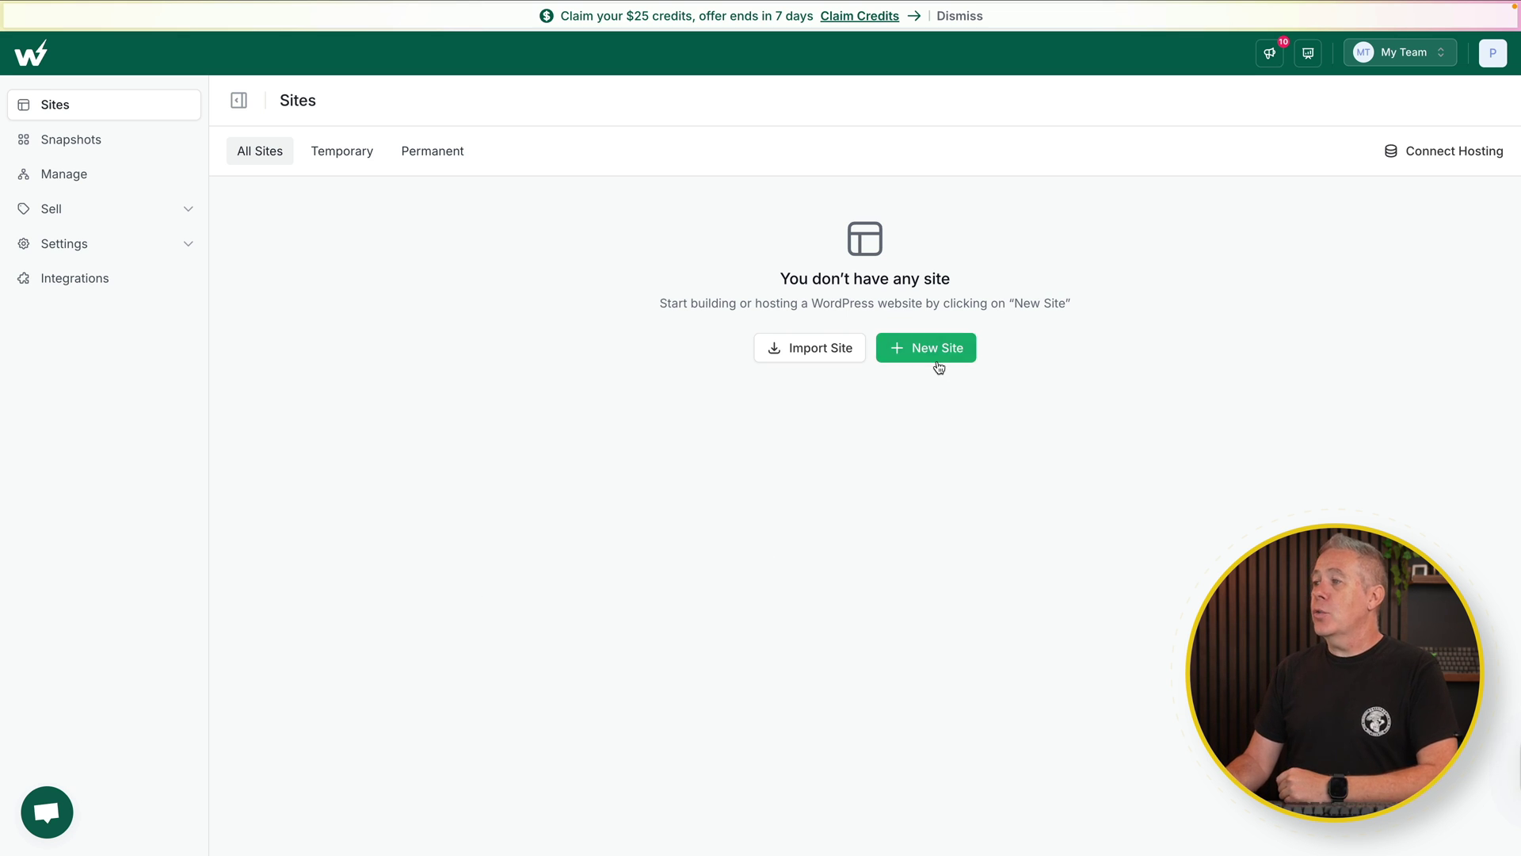
- Start a new WordPress 6.8.2, PHP 8.0 site on a United States server
click(939, 358)
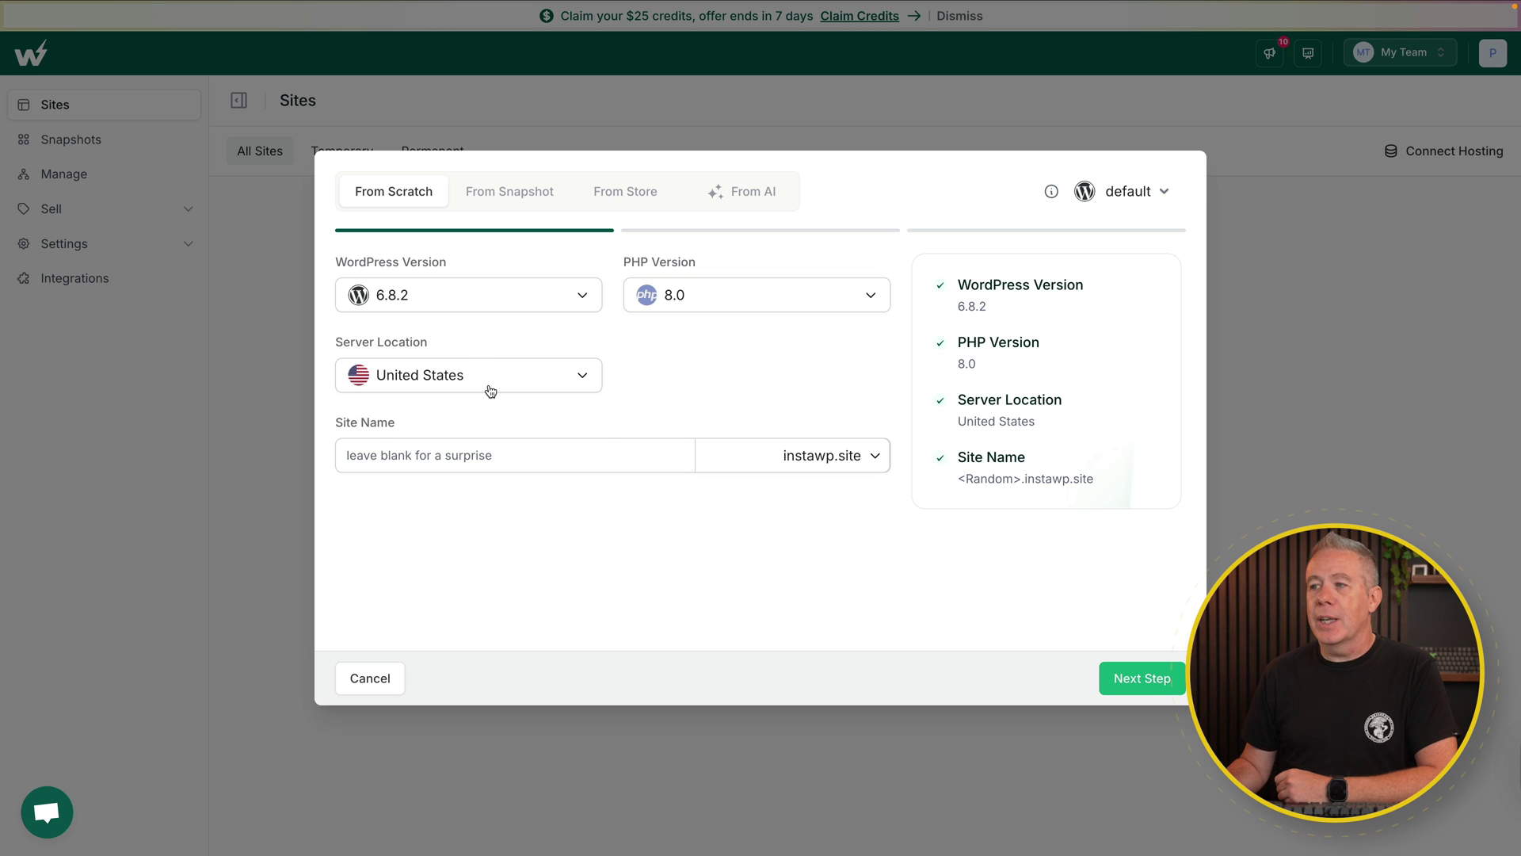
click(519, 381)
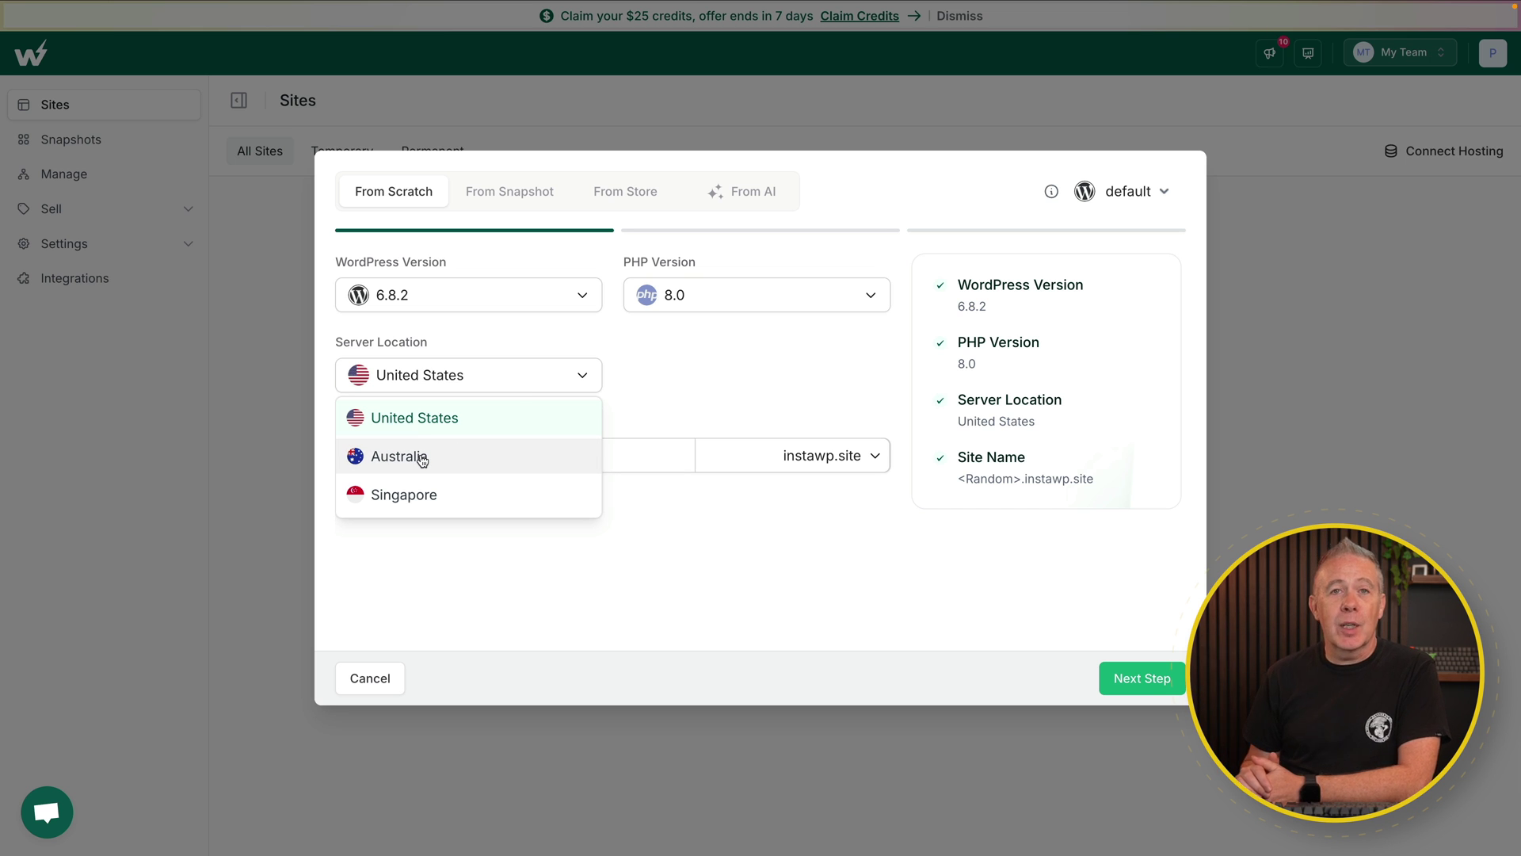
click(719, 393)
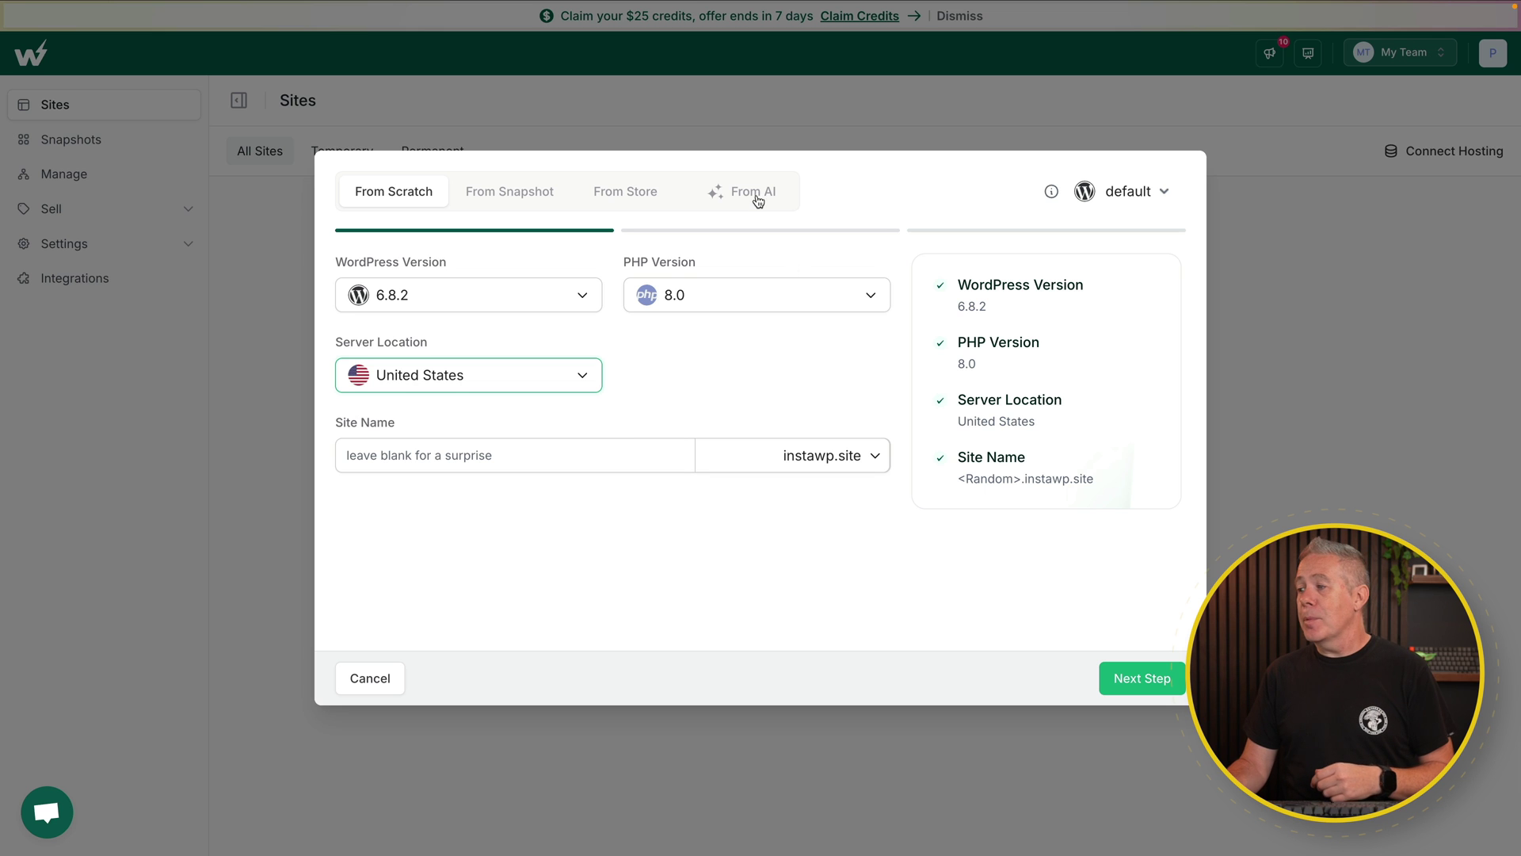
click(1131, 679)
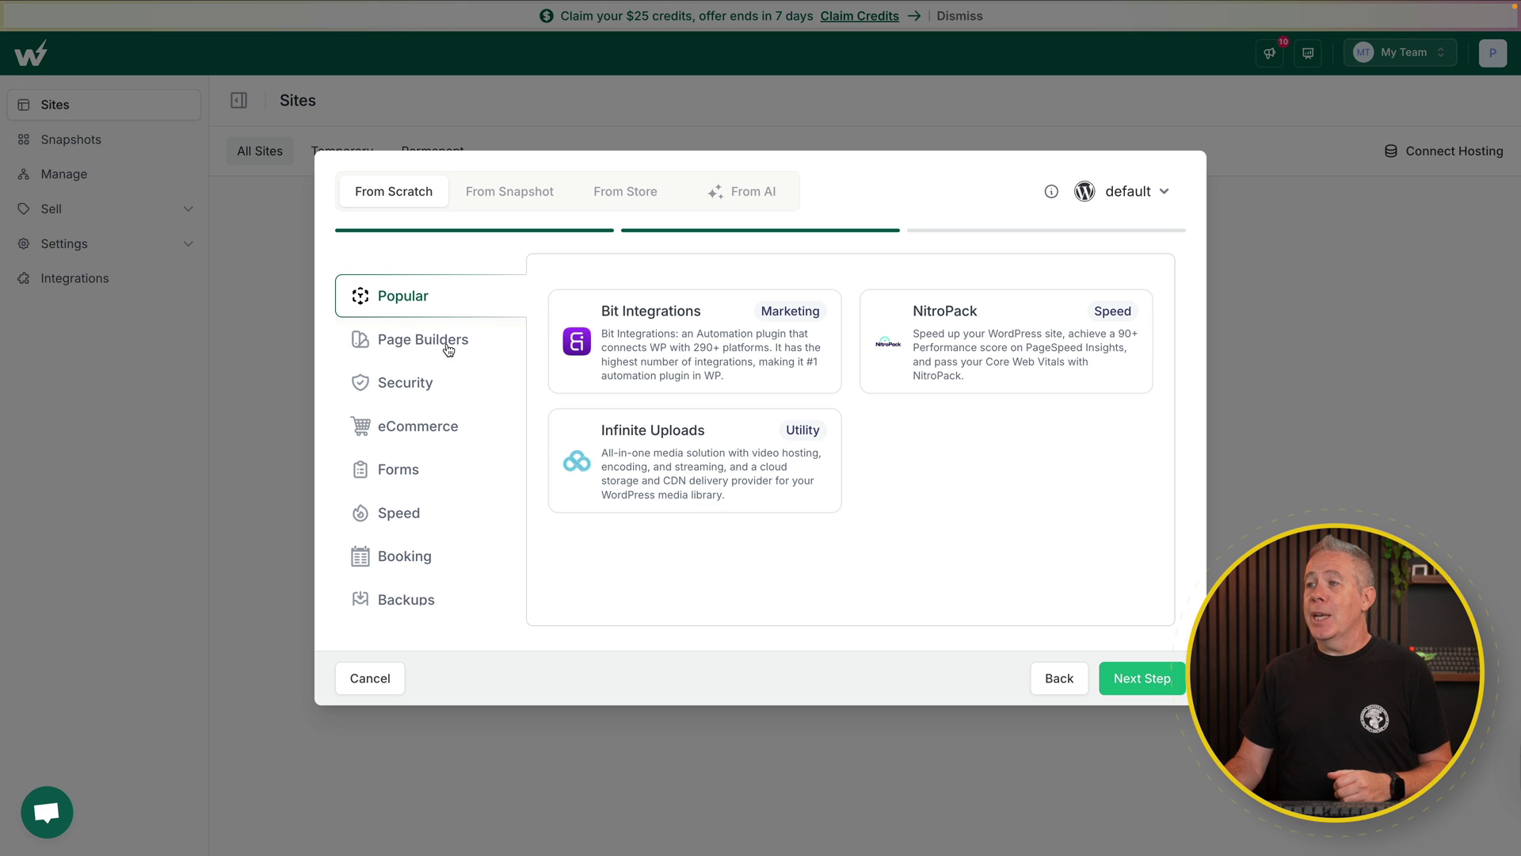
- Browse the Page Builders, Security and eCommerce plugin categories, then advance to plan selection
click(487, 354)
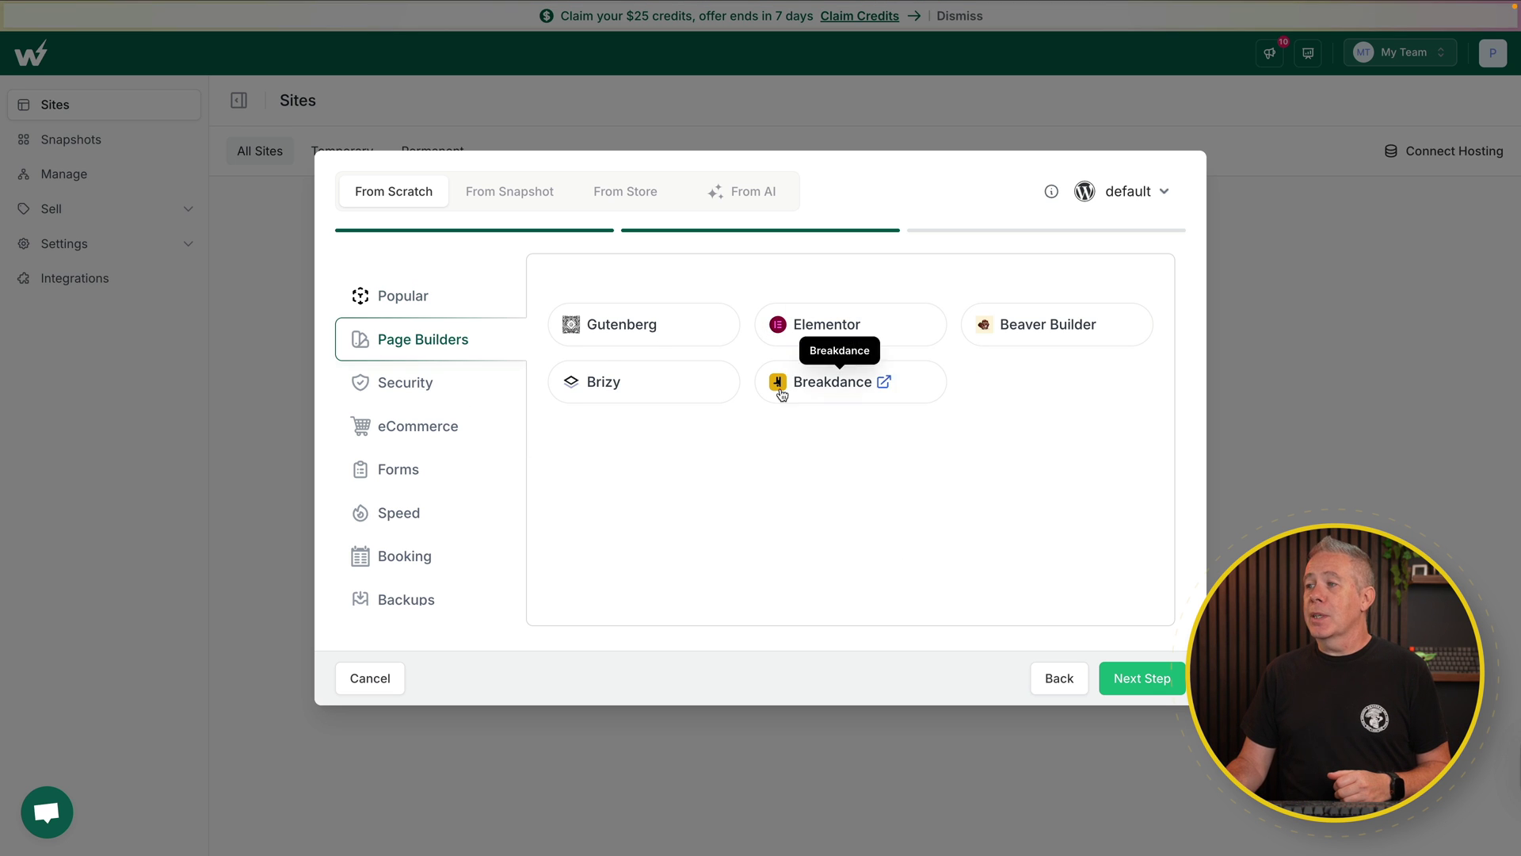
click(438, 392)
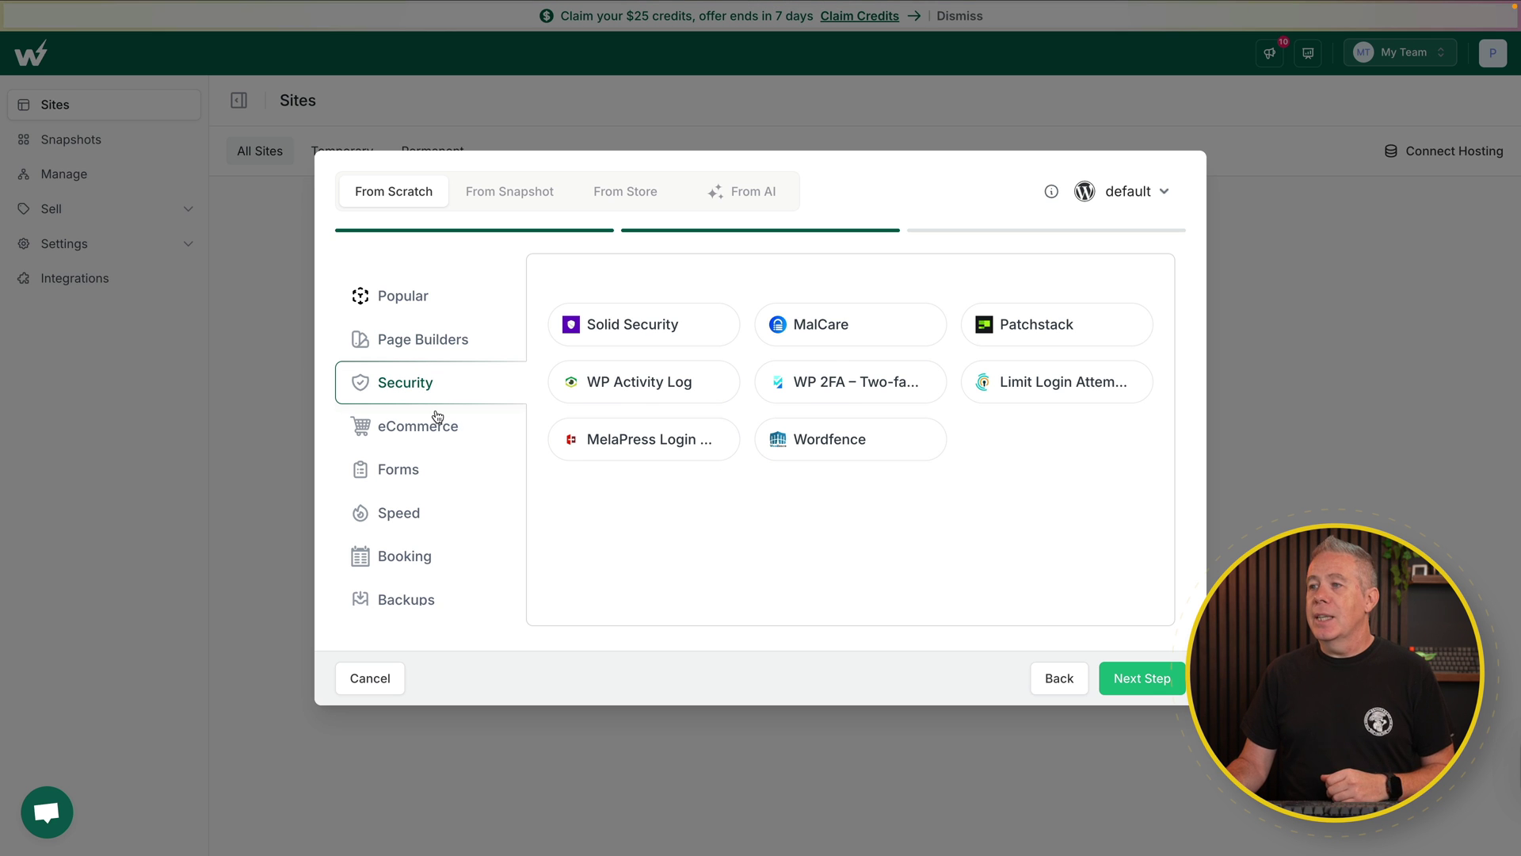
click(438, 418)
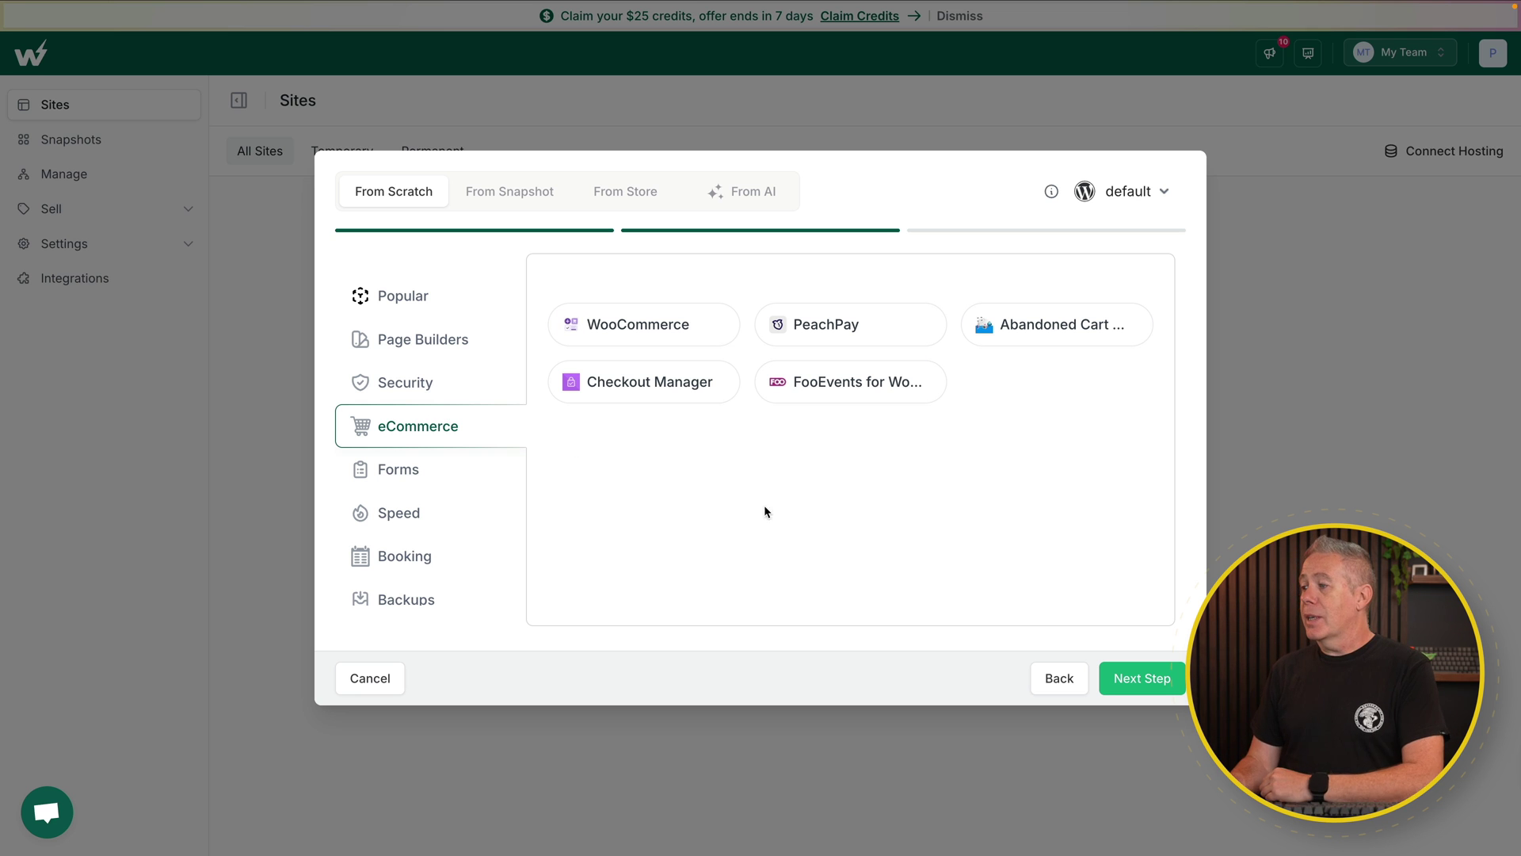
click(1160, 673)
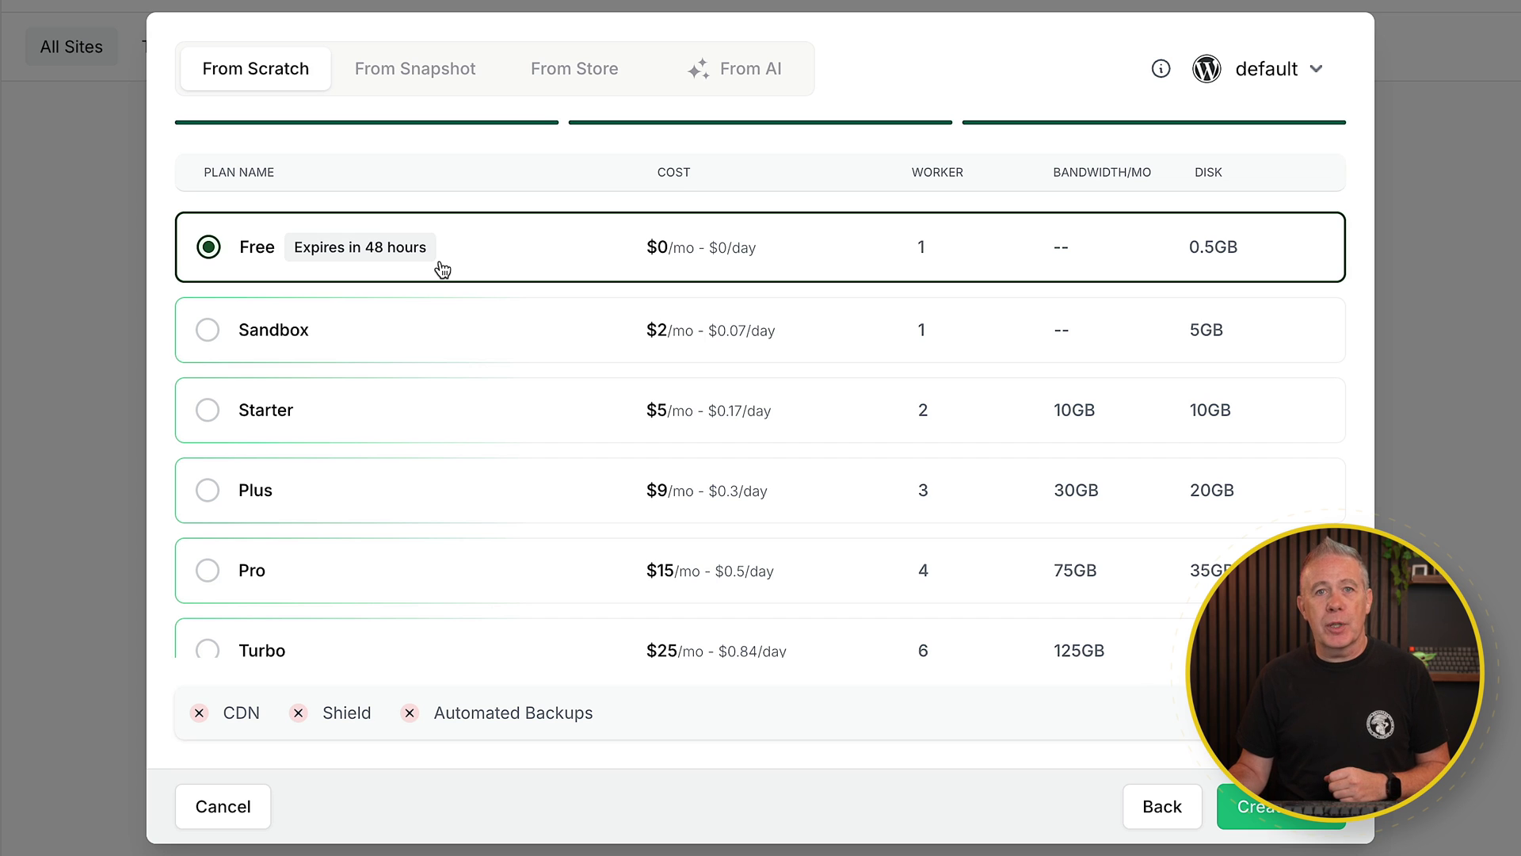
- Select the Sandbox plan, then switch to the Starter plan ($5/mo, 10GB disk)
click(459, 336)
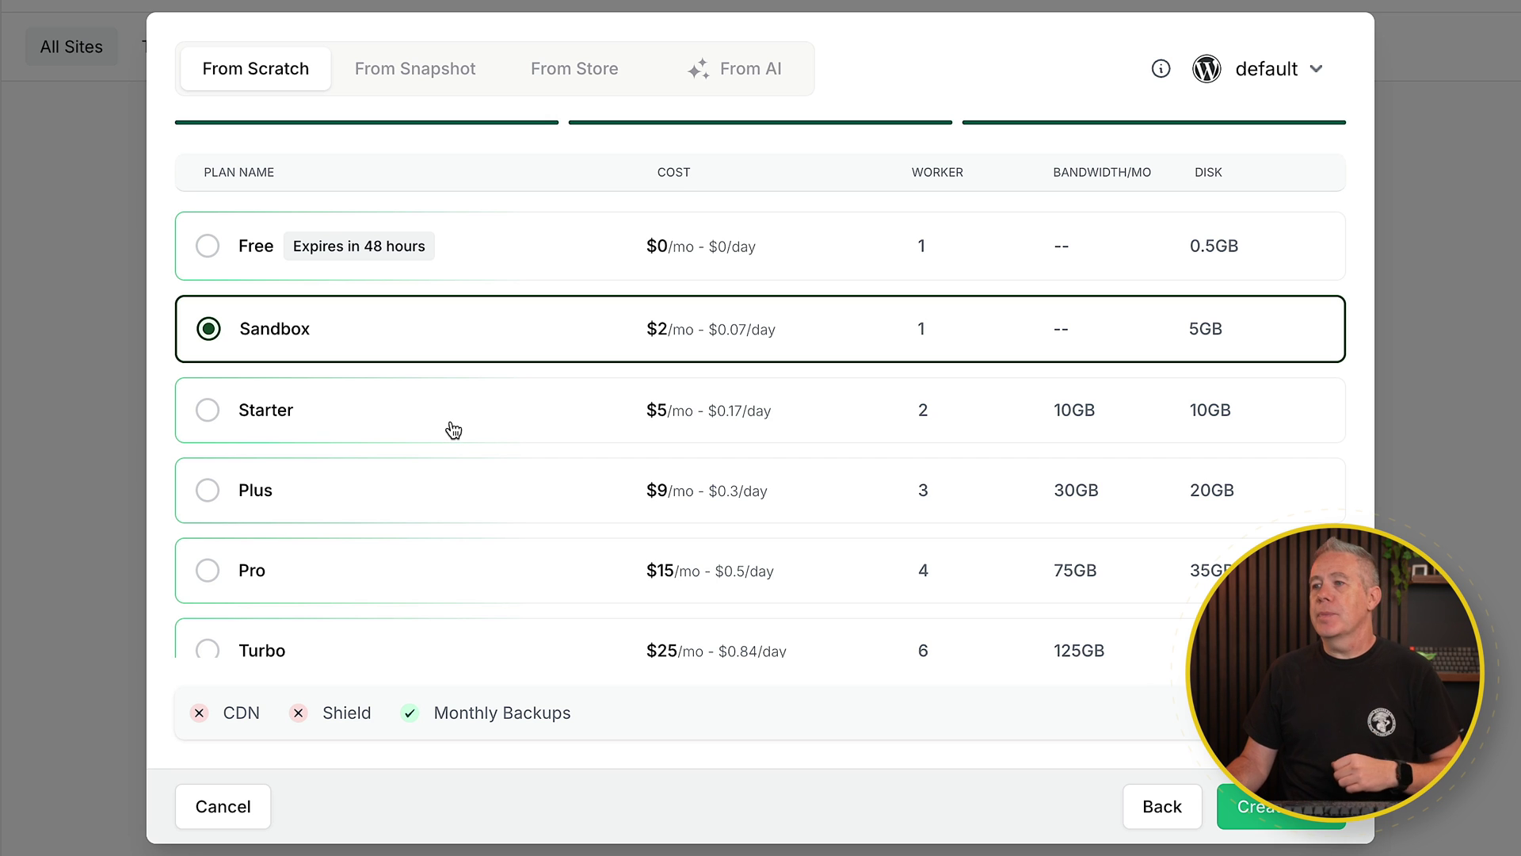
click(407, 410)
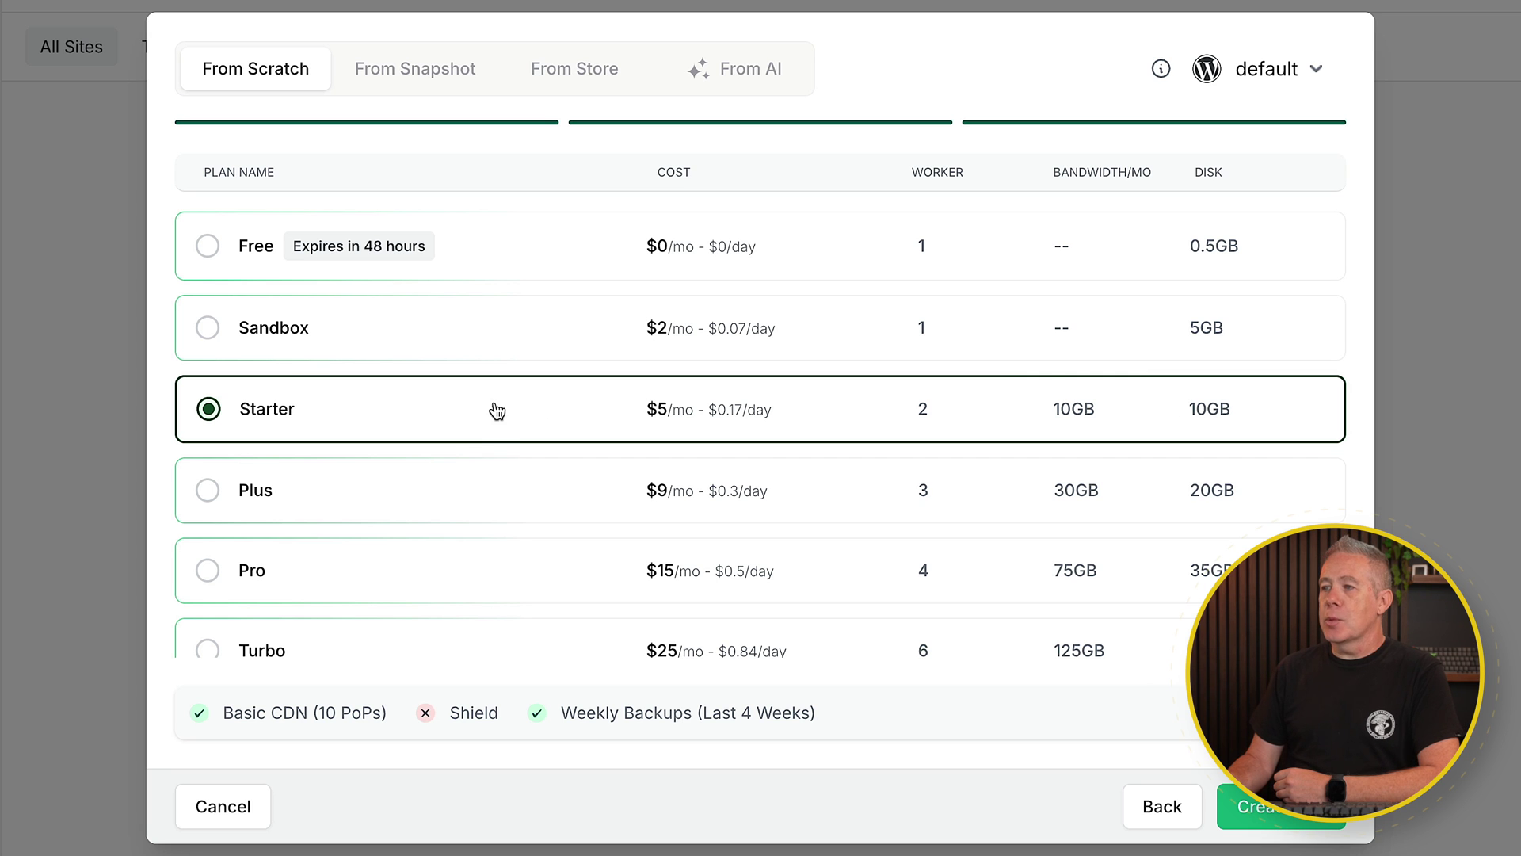
- Compare the Plus and Sandbox plans, then settle on the Free plan ($0/mo, 0.5GB disk)
click(398, 511)
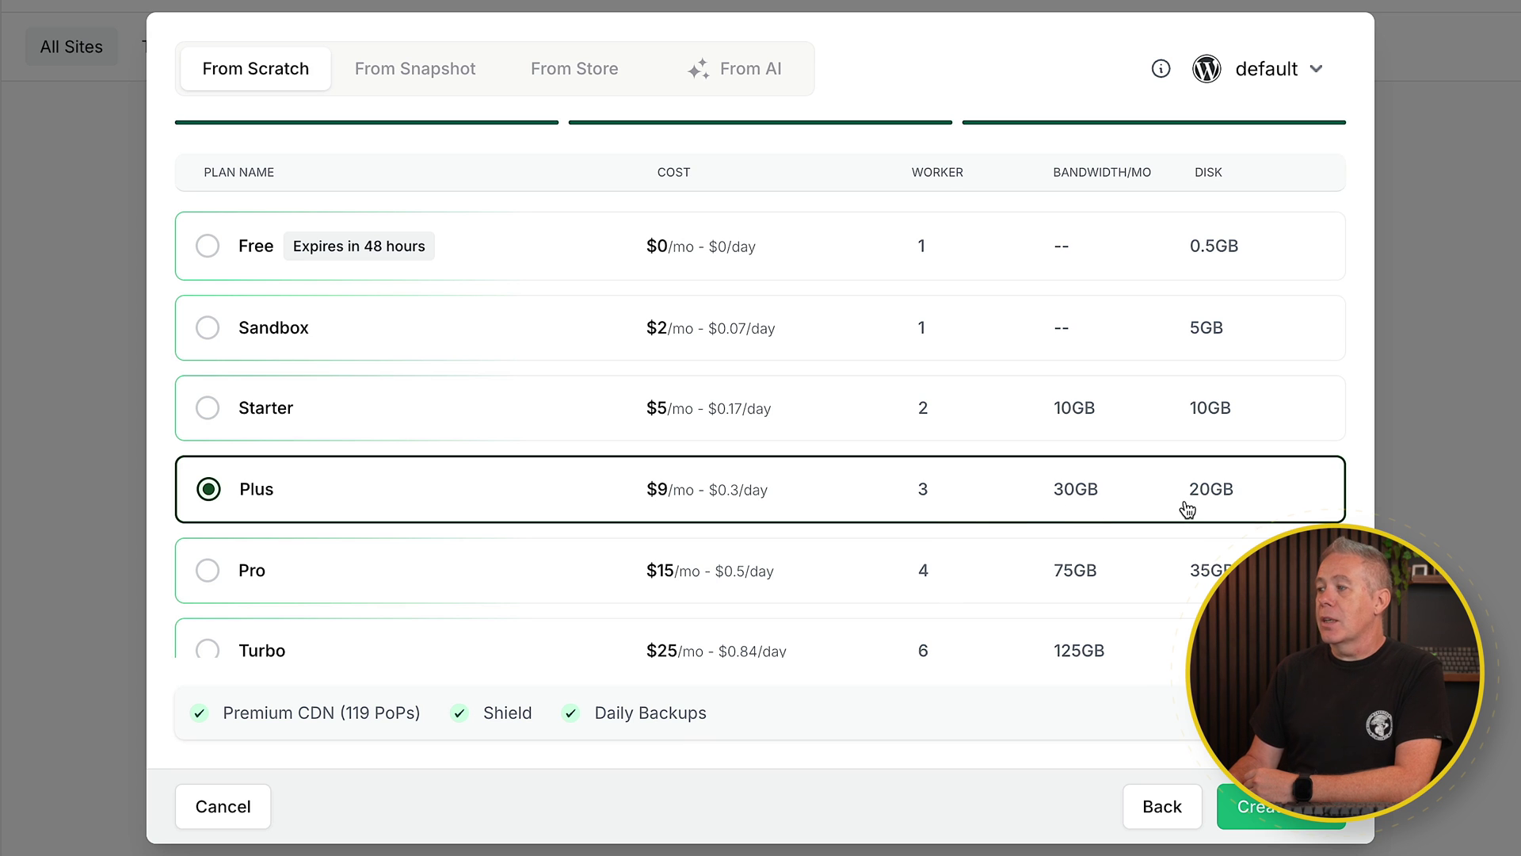
scroll(533, 550, down, 3)
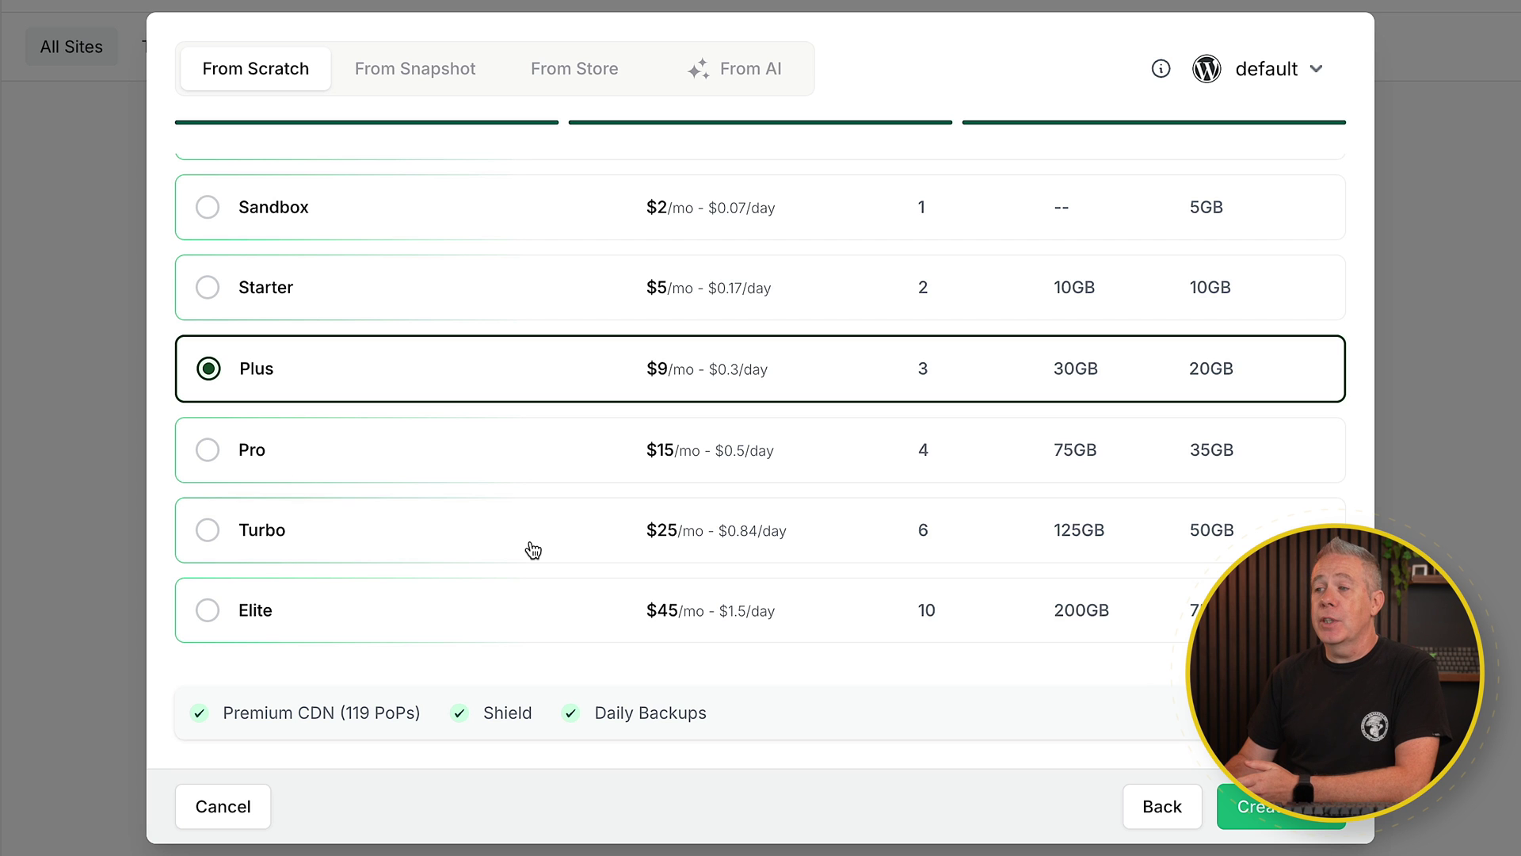
scroll(533, 550, up, 3)
click(336, 331)
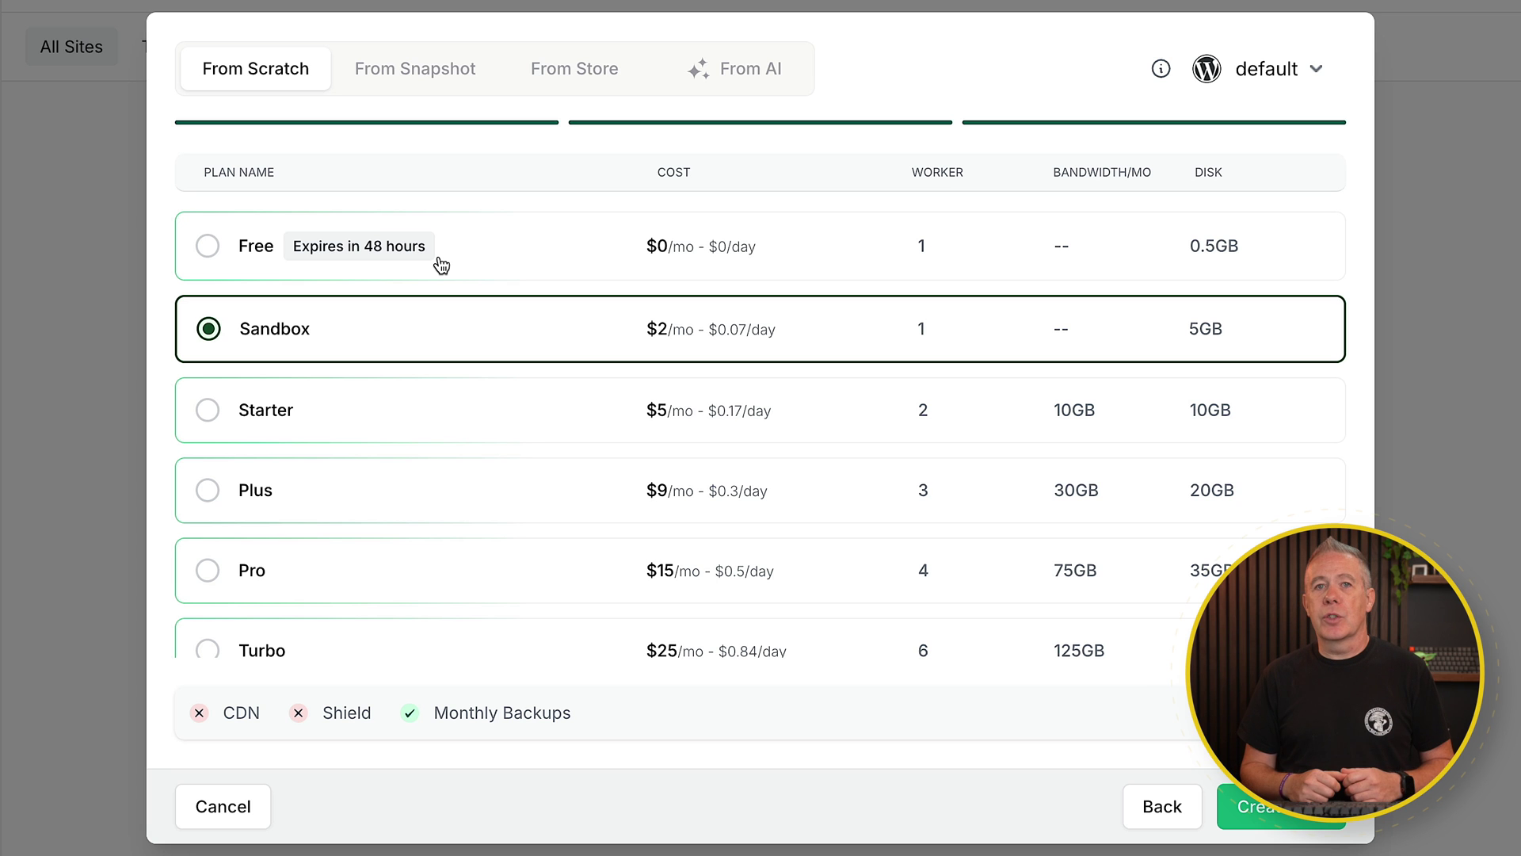
click(530, 266)
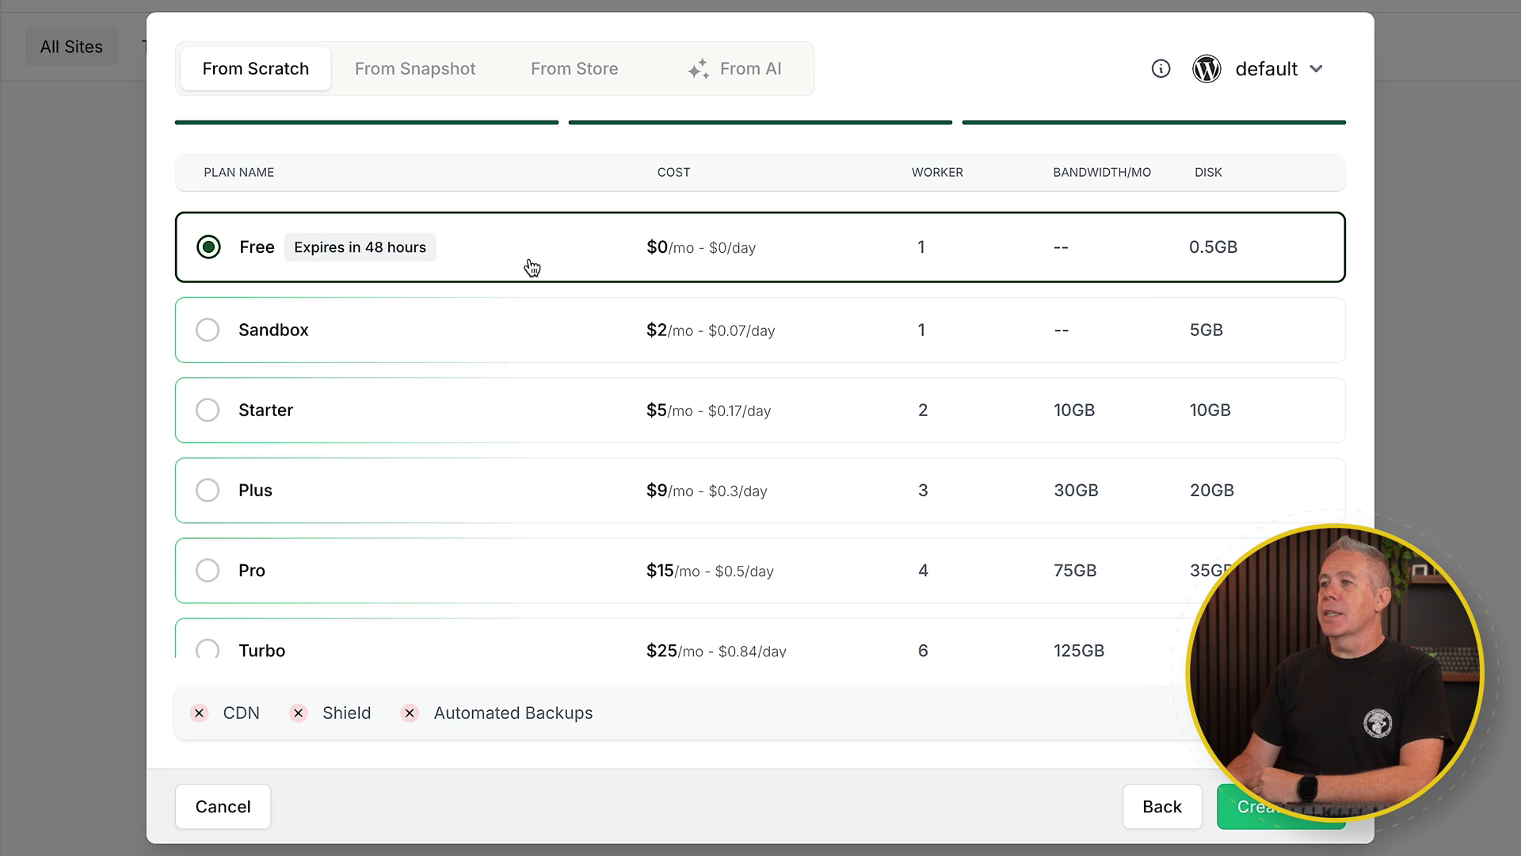
- Create the site on the Free plan, passing through the Add Credit Card dialog's card number field
click(1252, 807)
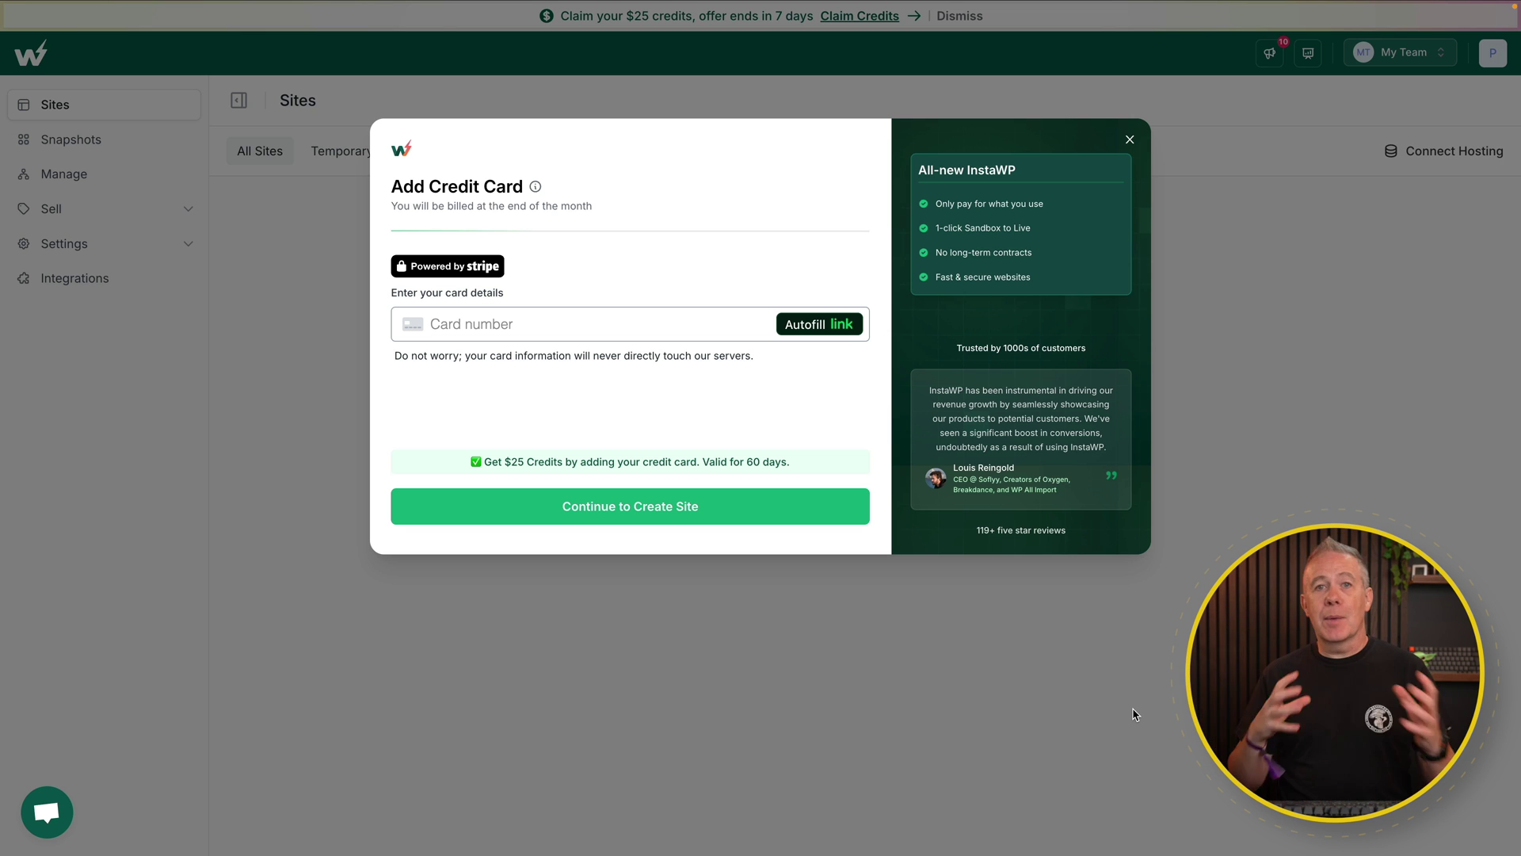
click(475, 325)
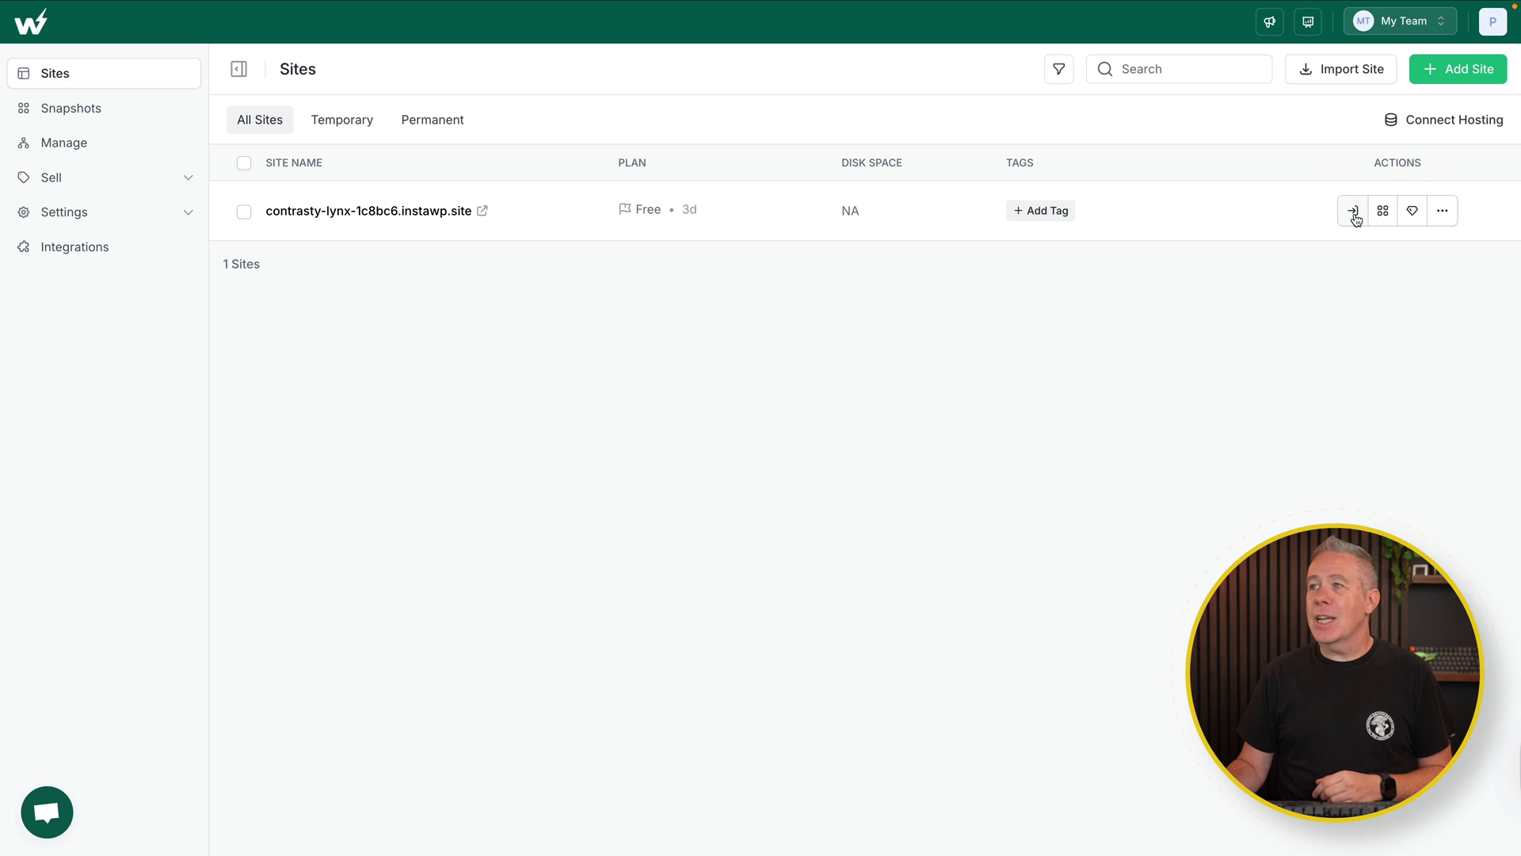
- Open contrasty-lynx-1c8bc6's actions menu and view its Export As, Integrations and Tools submenus
click(1354, 212)
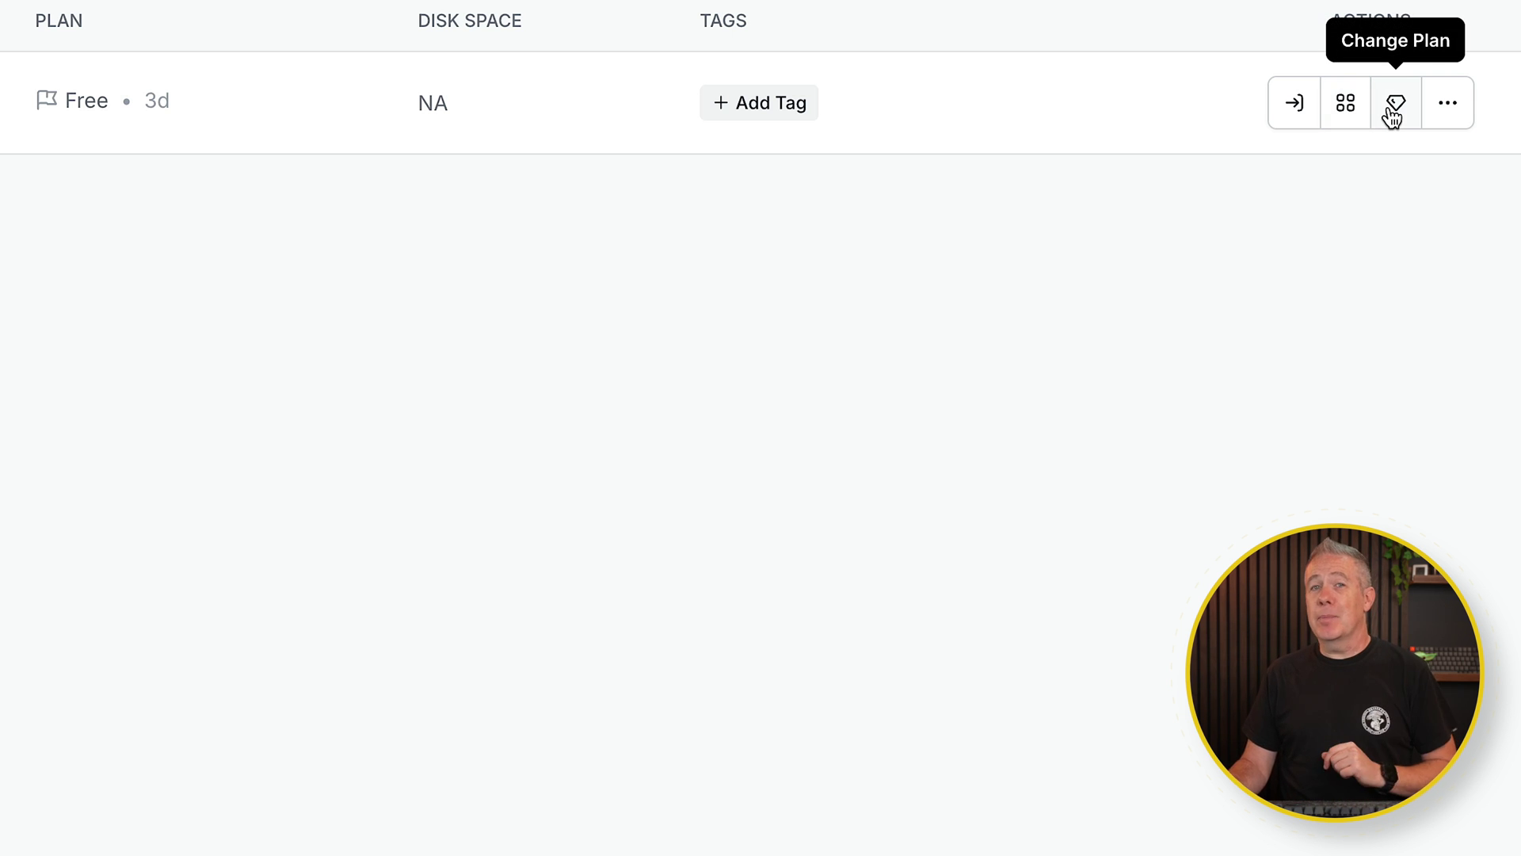
click(1454, 114)
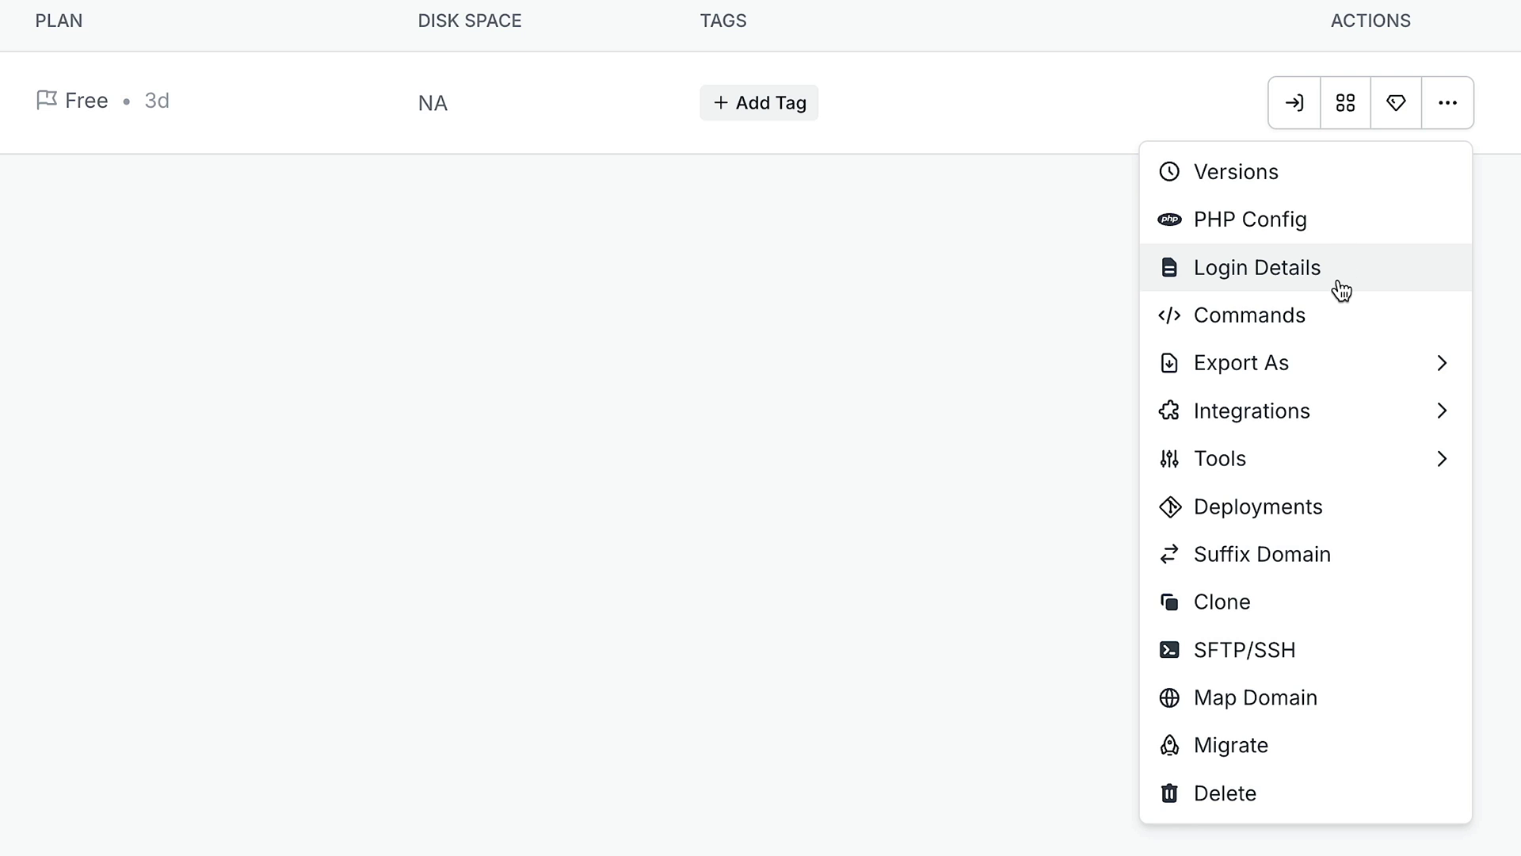
mouse_move(1328, 377)
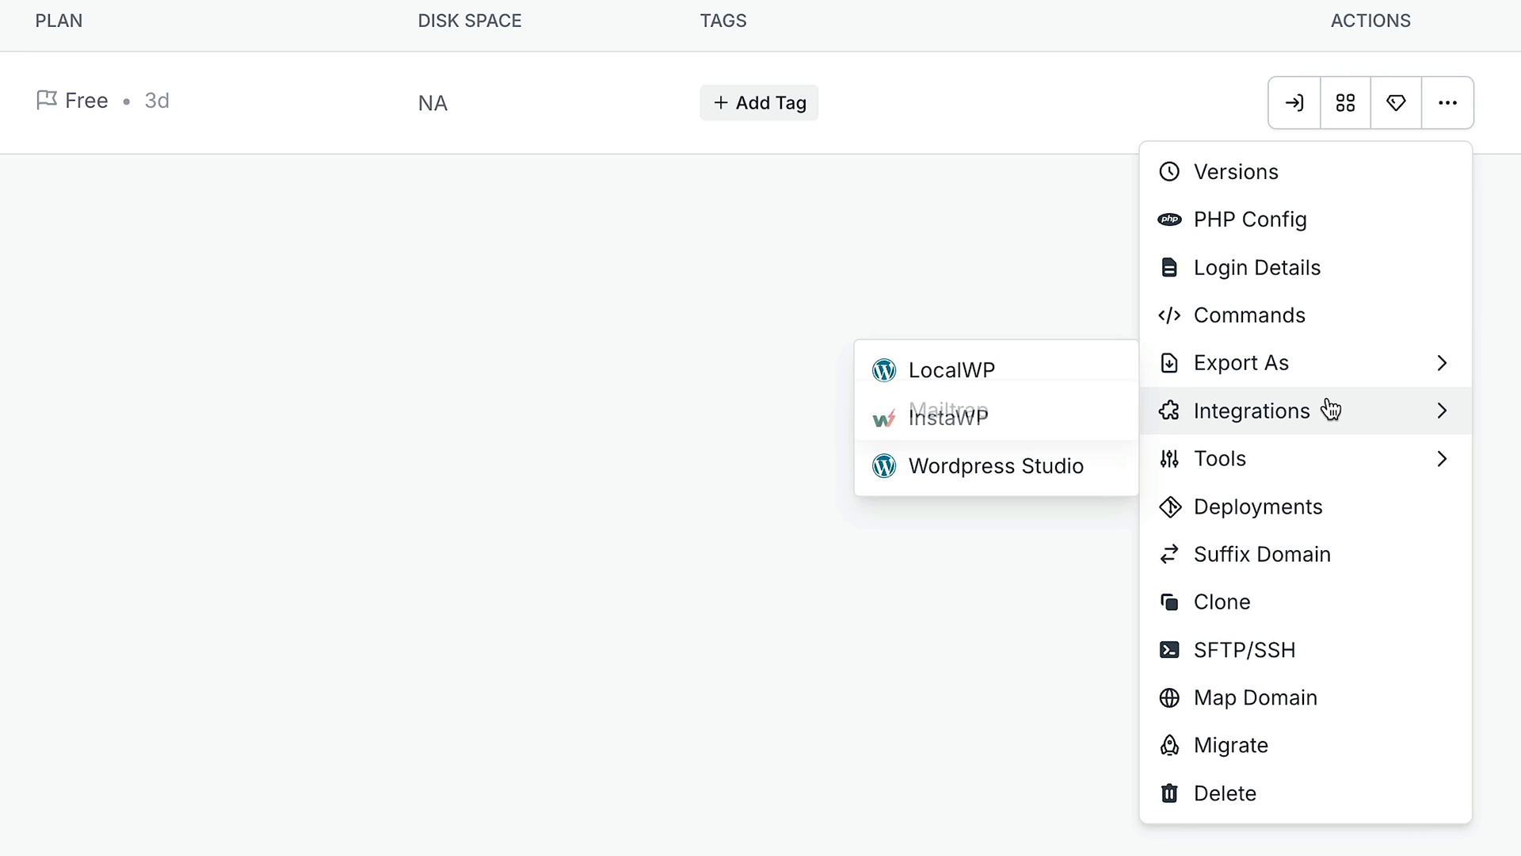
mouse_move(1327, 411)
mouse_move(1322, 473)
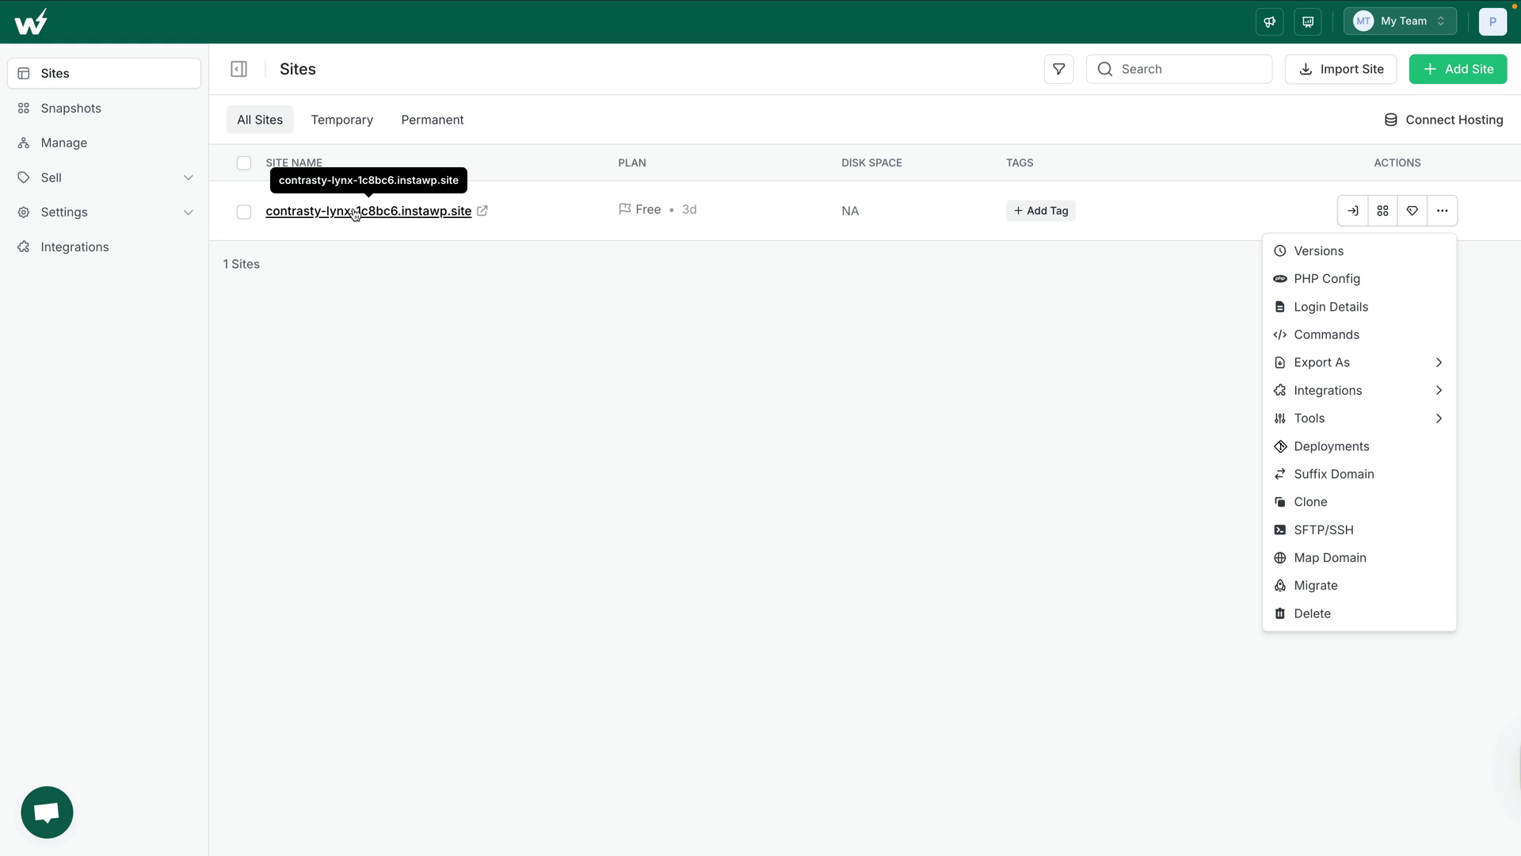
- Open the contrasty-lynx-1c8bc6 site dashboard and check its Free plan details
click(356, 215)
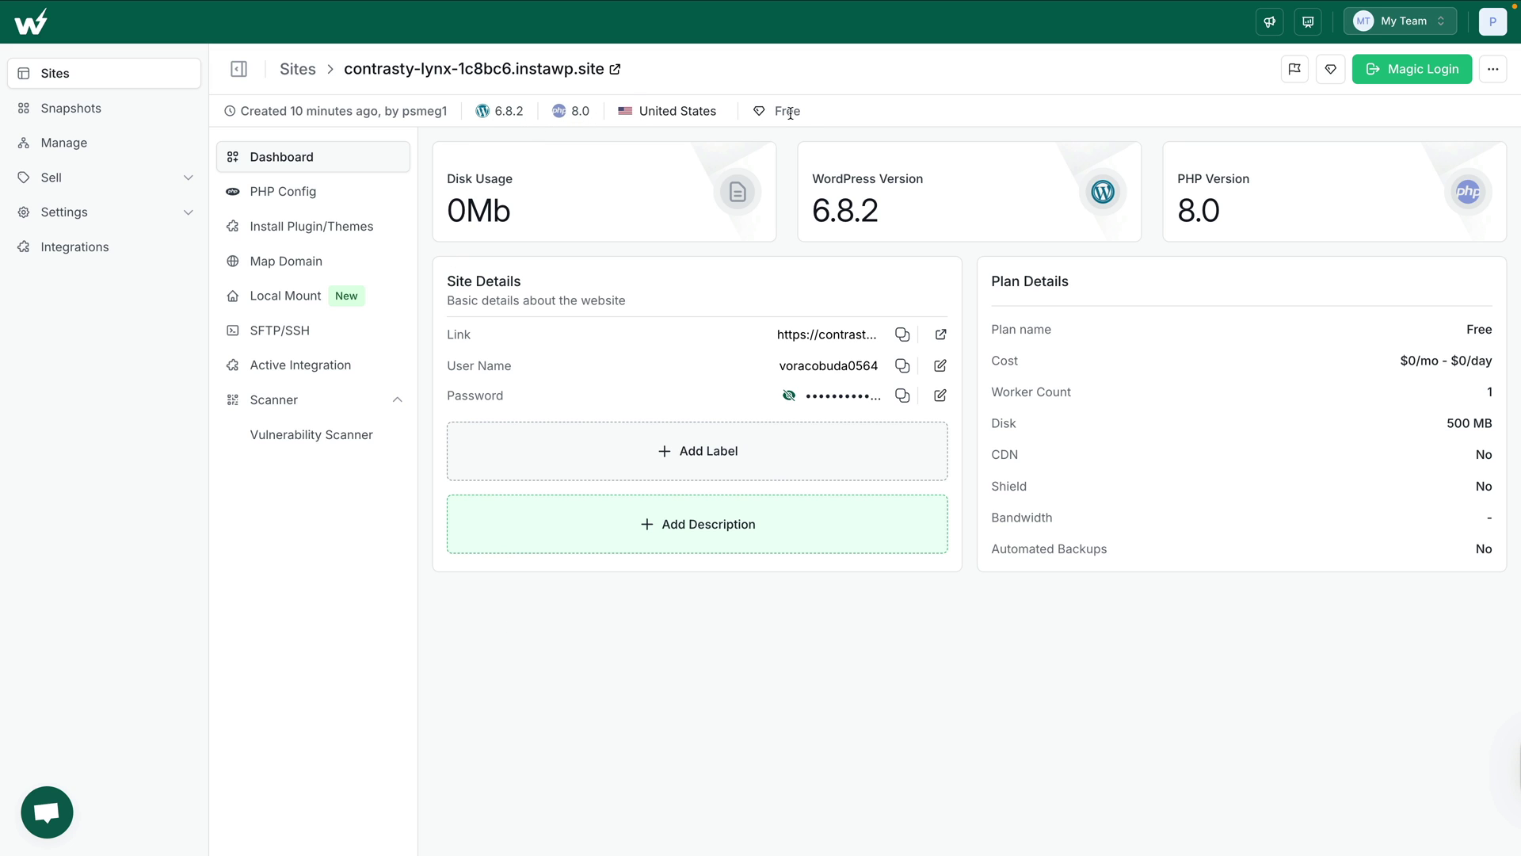
click(810, 117)
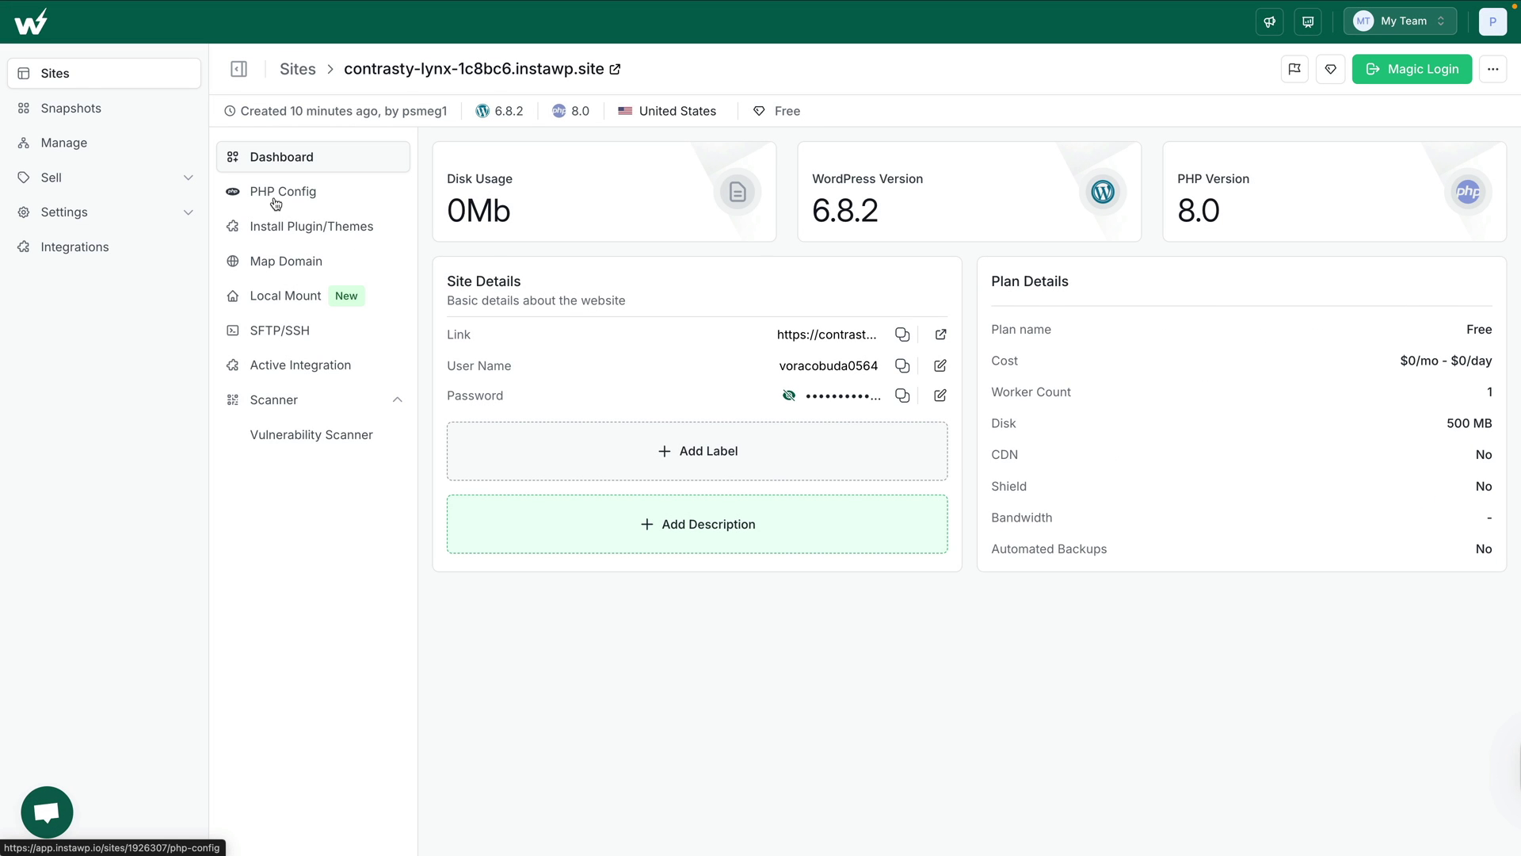
- Review the site's PHP Config, Install Plugin/Themes and Map Domain pages, then return to Sites
click(282, 198)
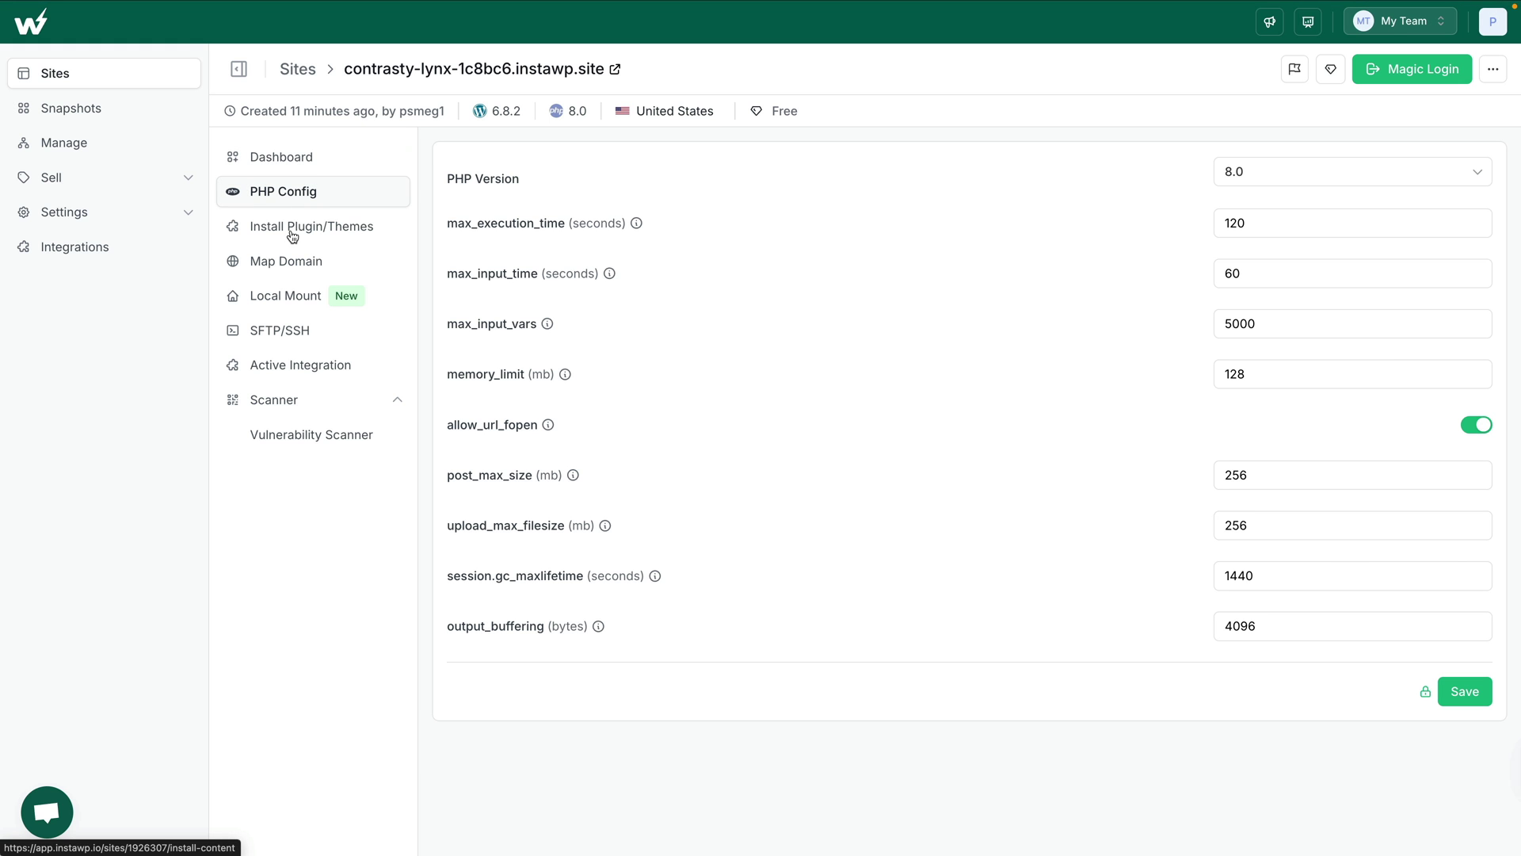
click(291, 232)
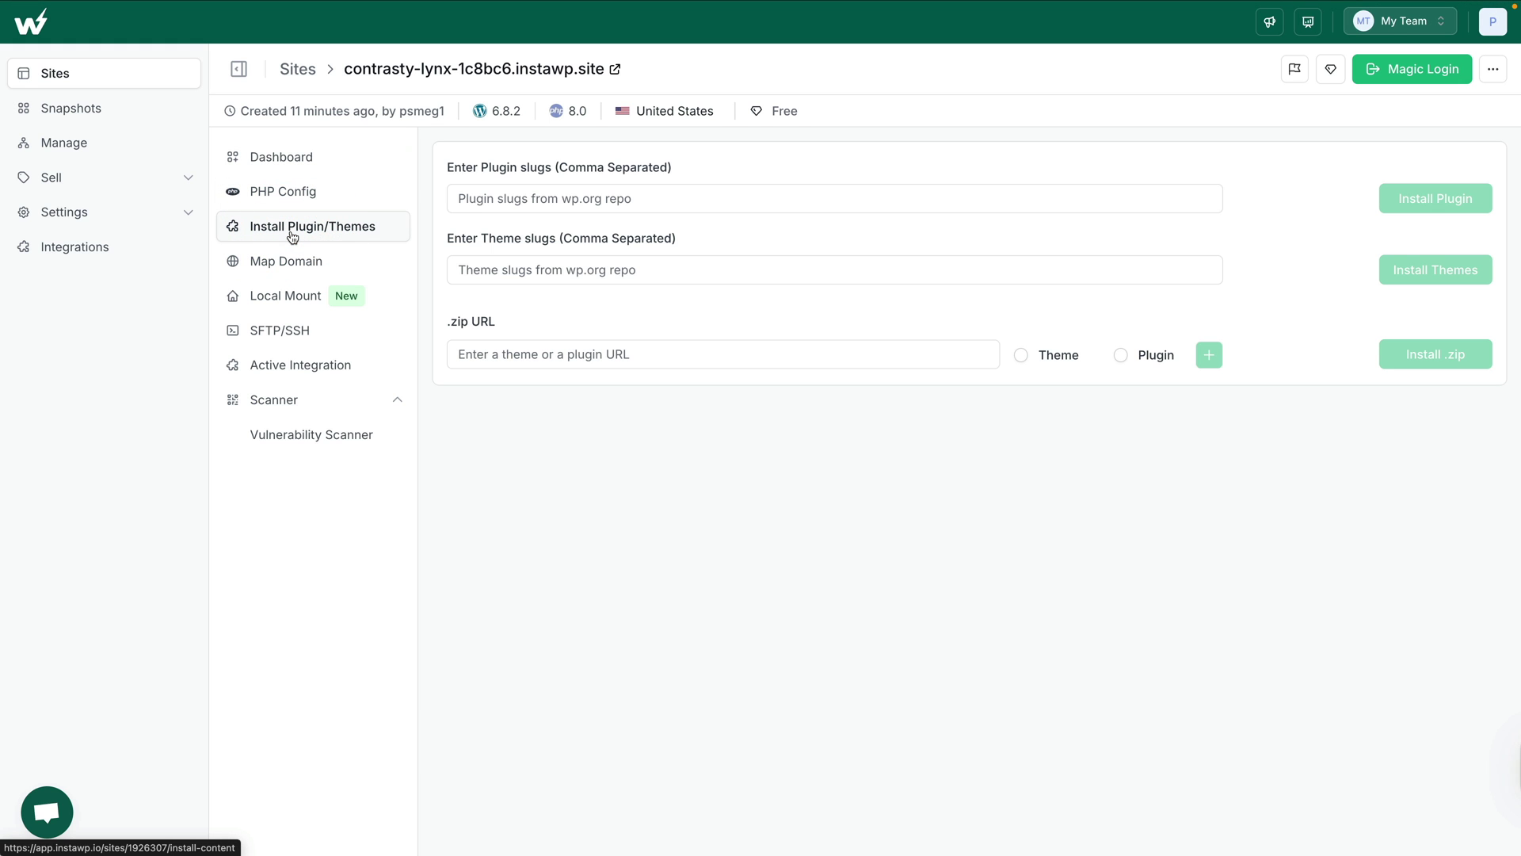
click(293, 262)
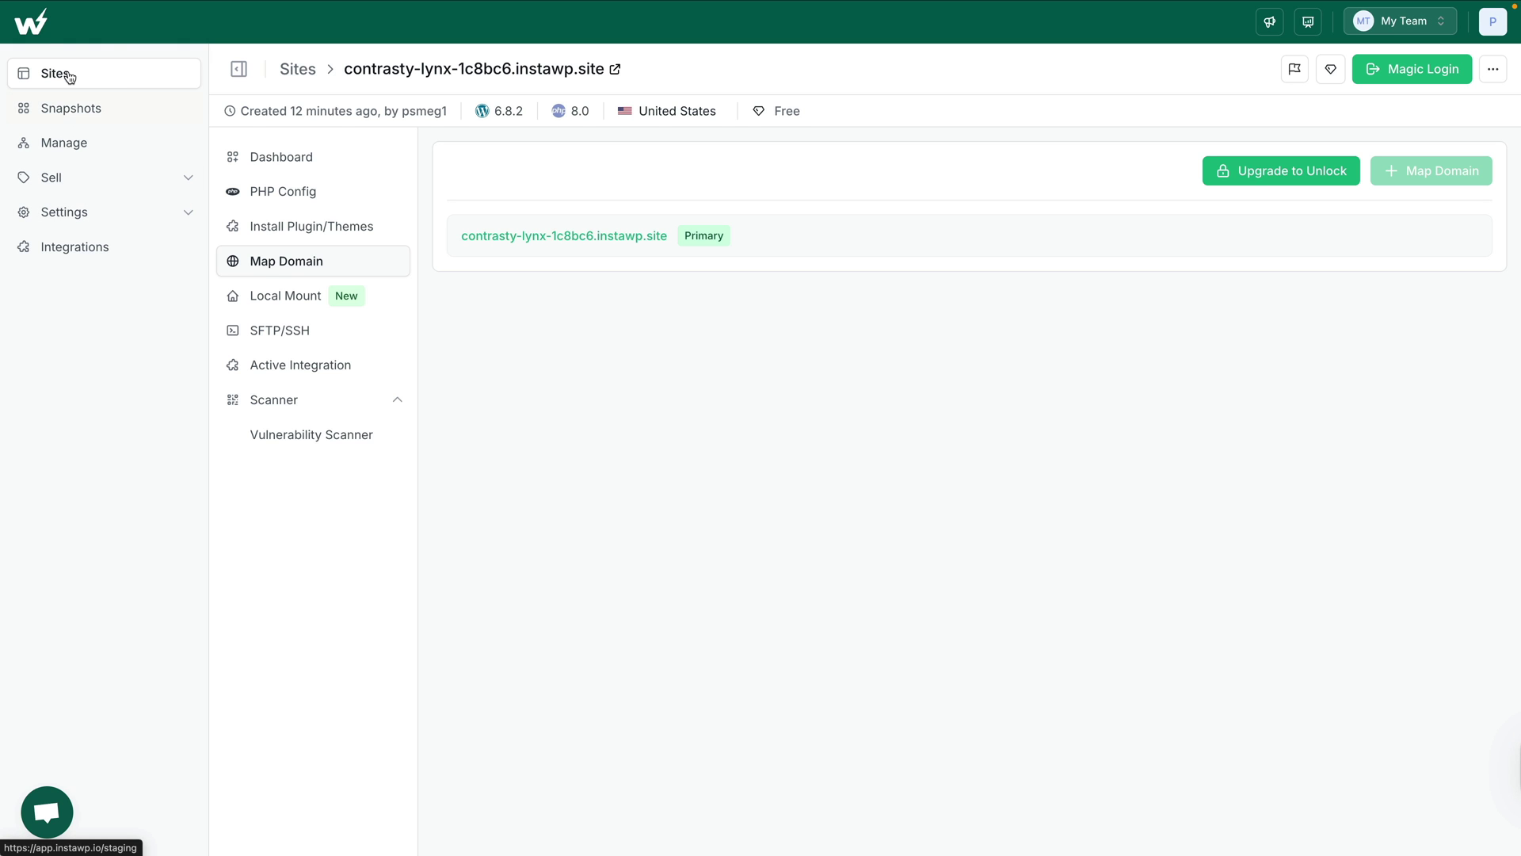
click(68, 75)
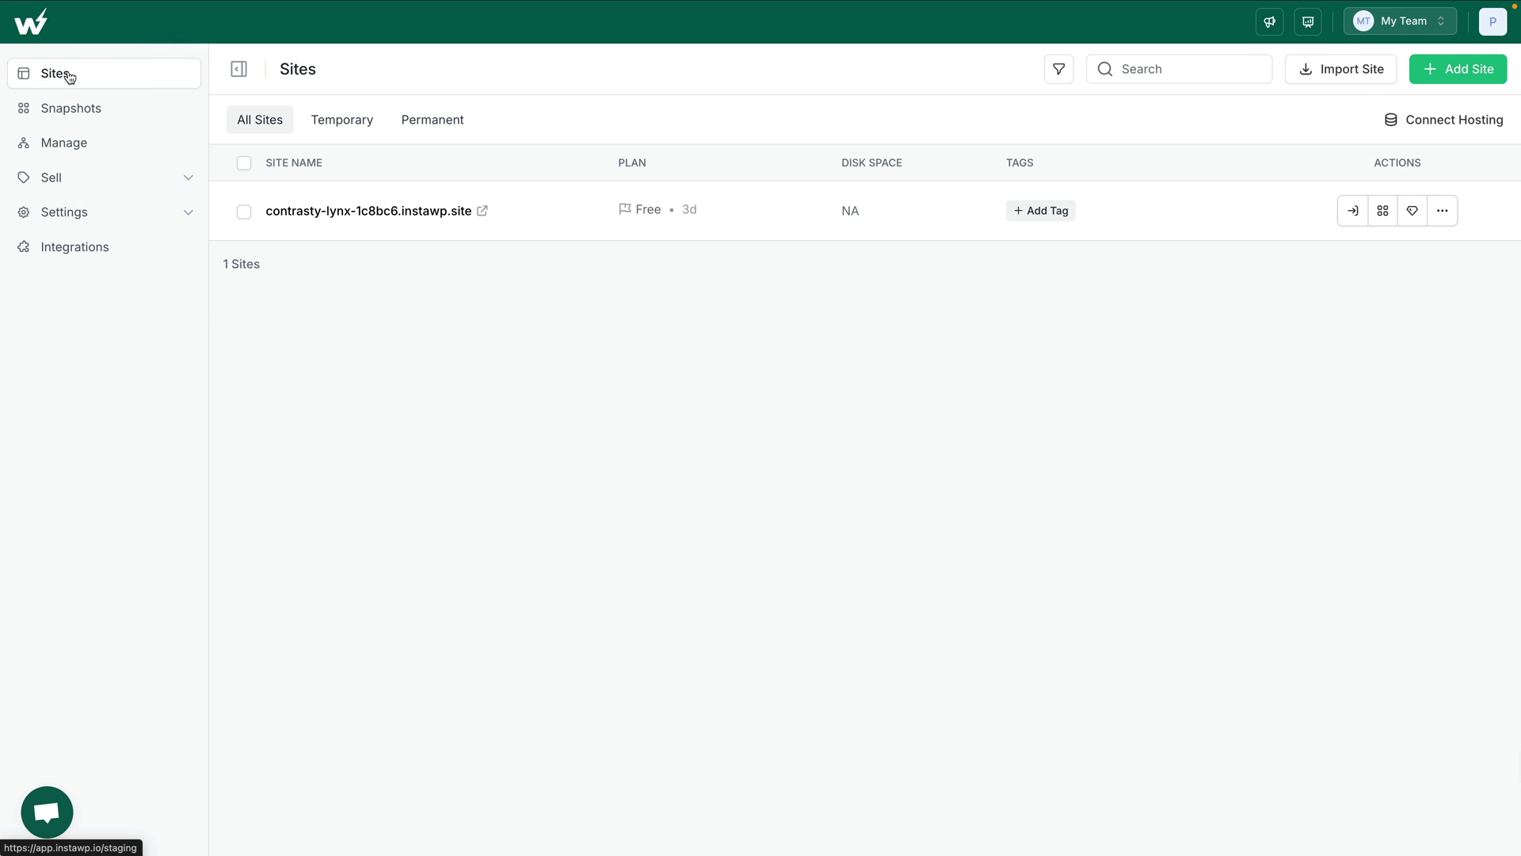
- Check the empty Snapshots page and the Manage page, then expand Settings in the sidebar
click(88, 110)
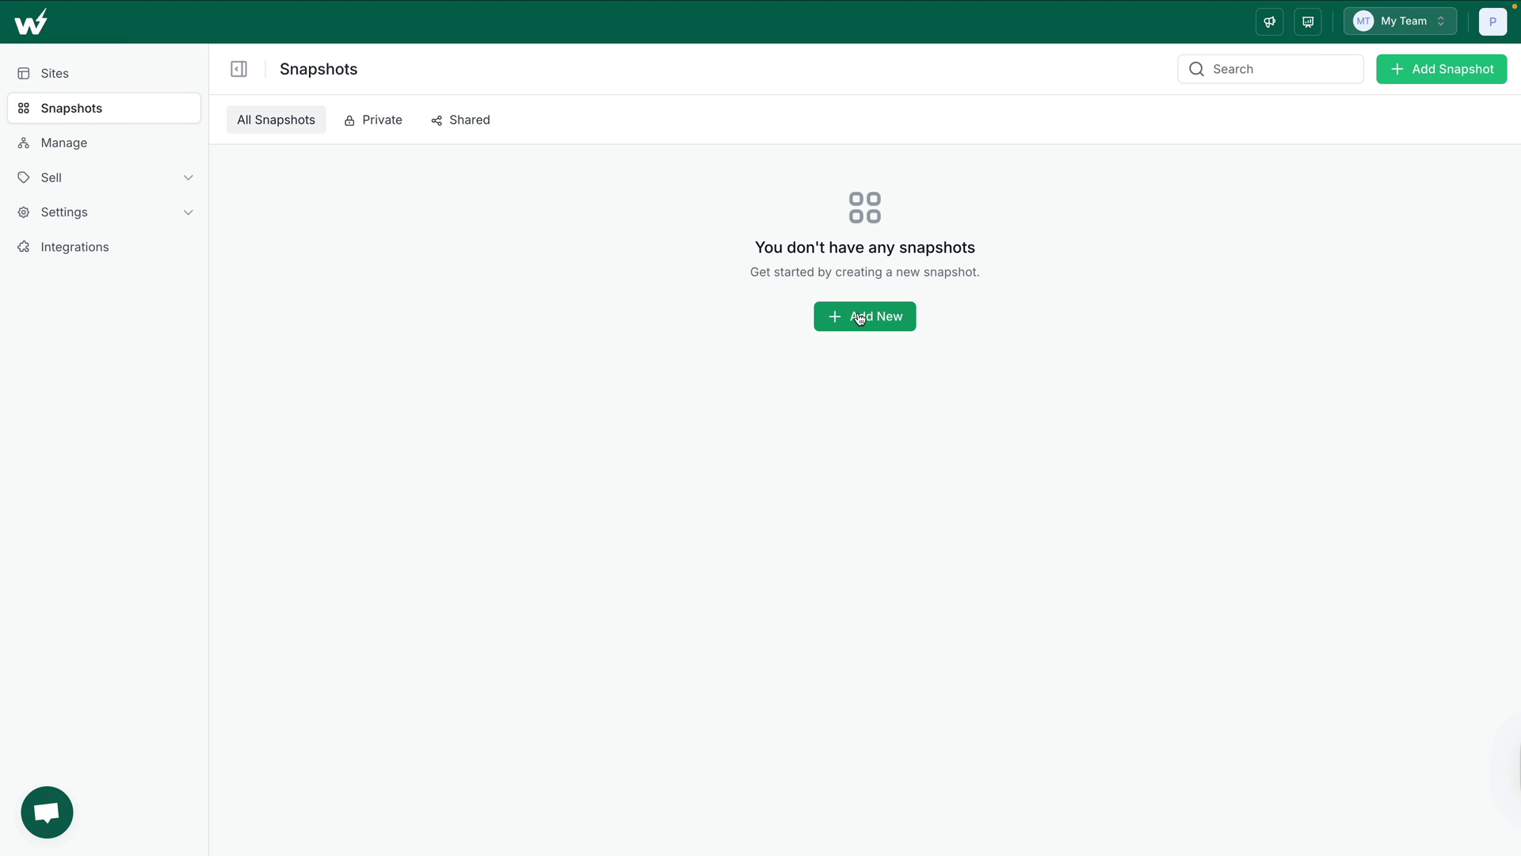
click(40, 144)
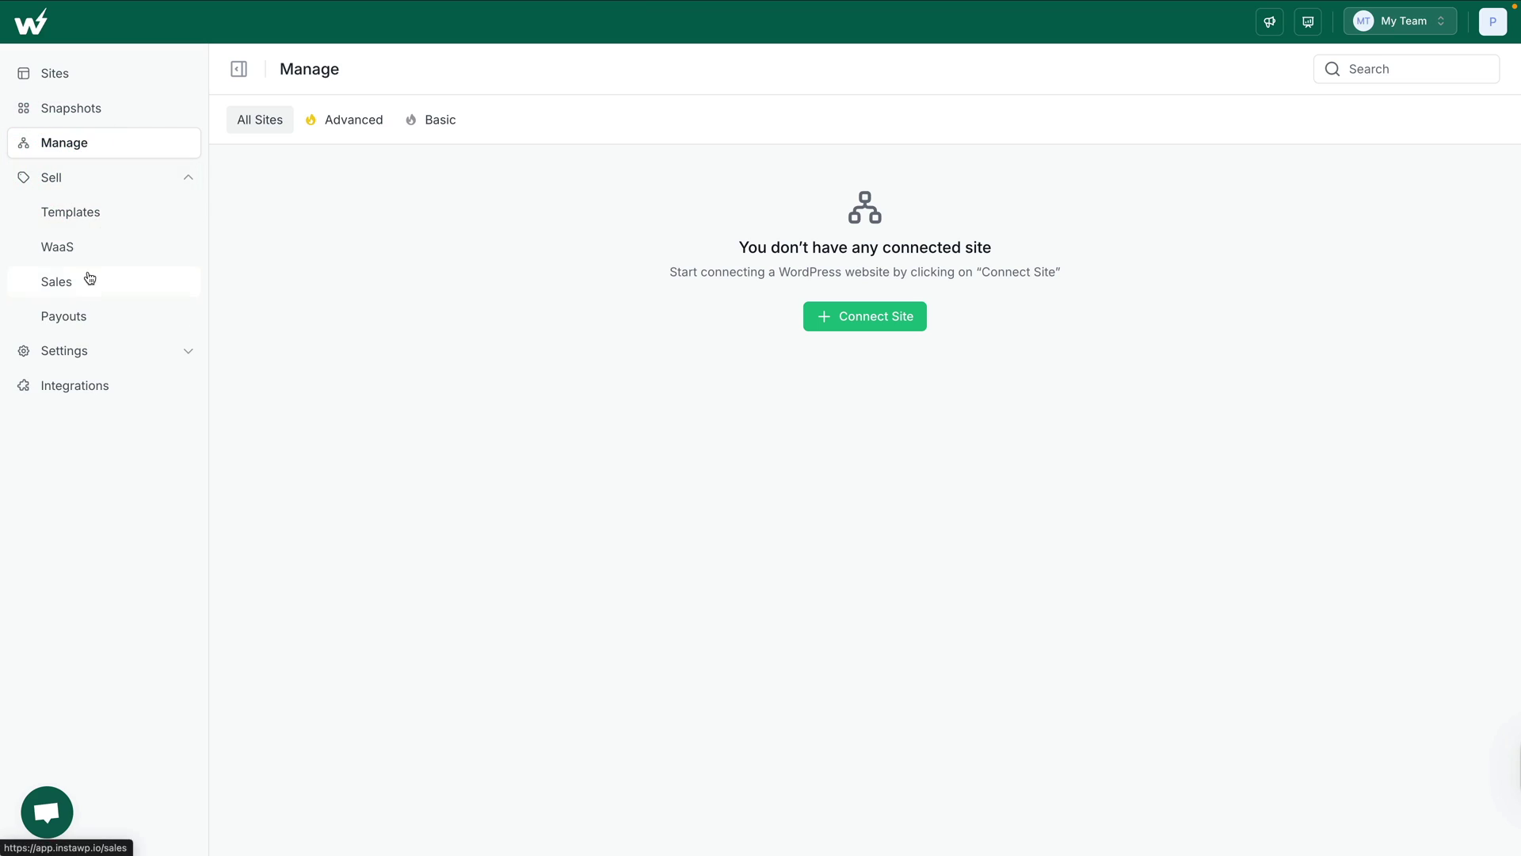
click(78, 350)
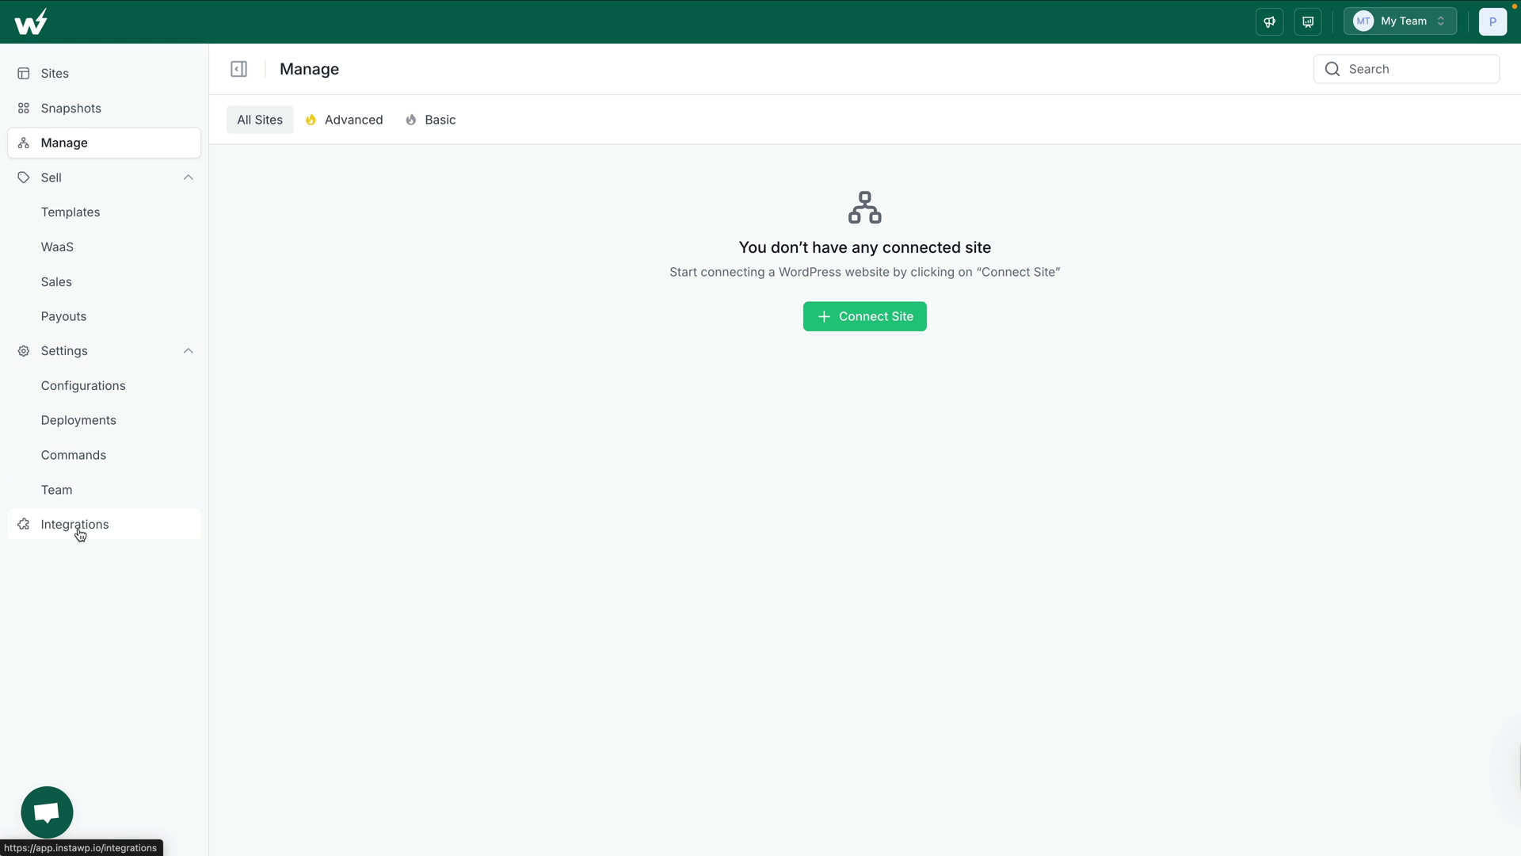
- View the Integrations page, return to Sites, and bring up the site's Select Plan dialog
click(80, 532)
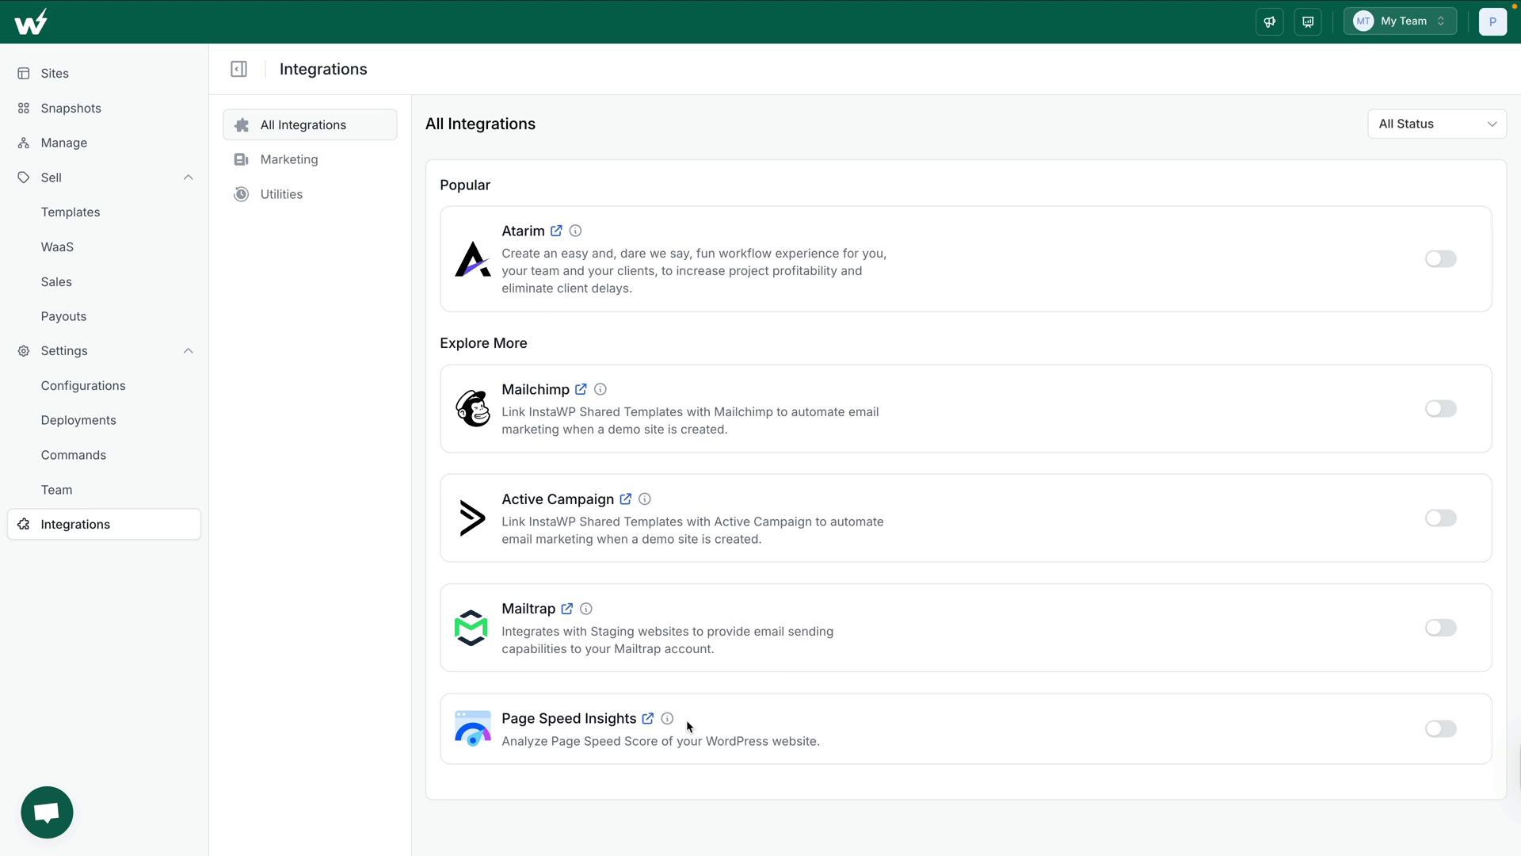
click(91, 74)
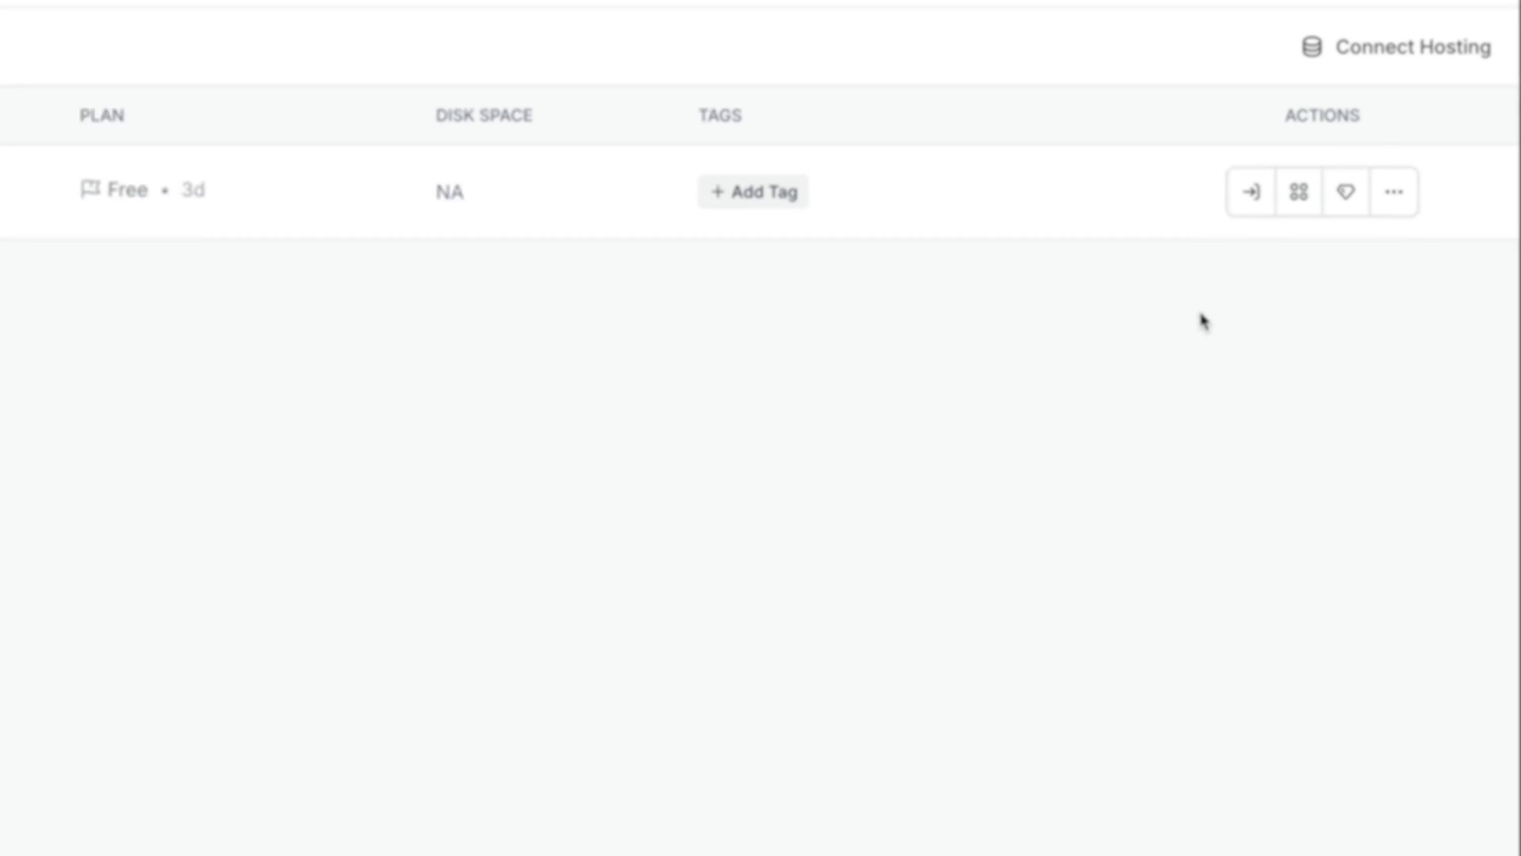
click(1334, 192)
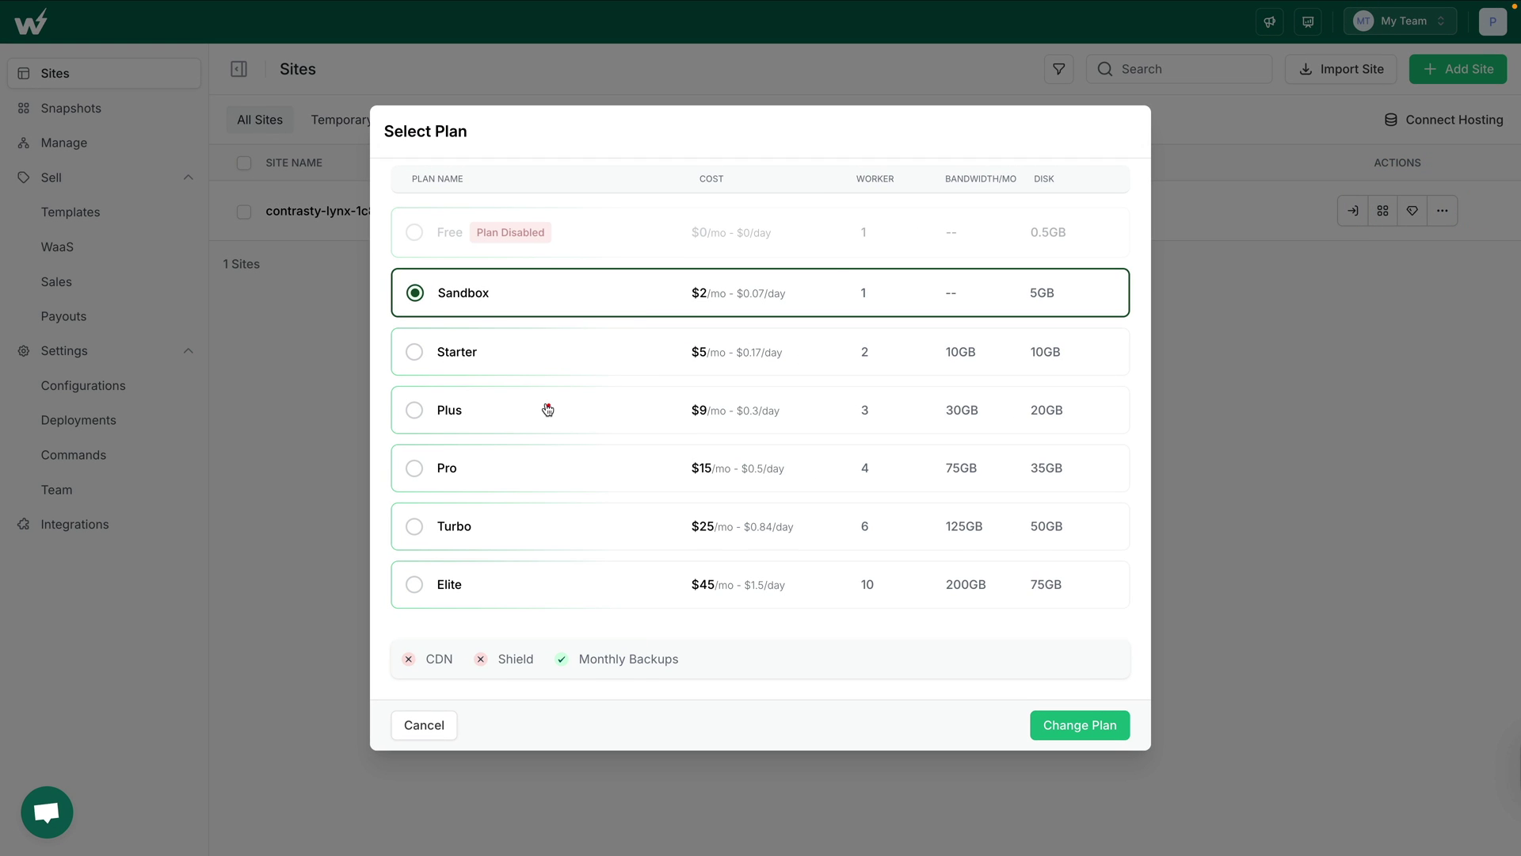
- Preview the Plus, Starter and Pro plans in turn, then go back to the Sandbox plan
click(547, 405)
click(545, 350)
click(528, 467)
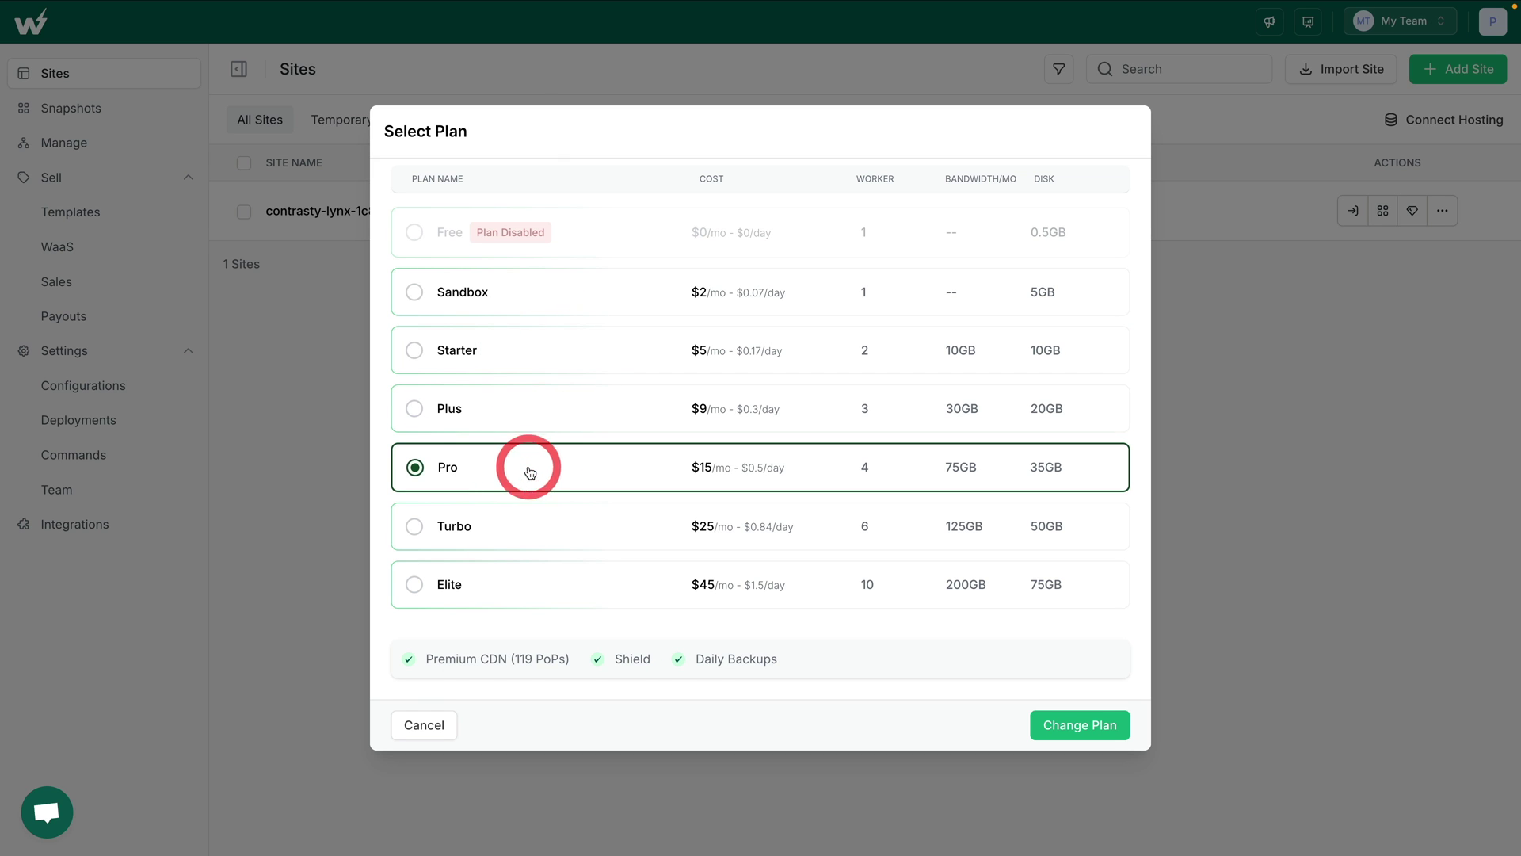
click(544, 300)
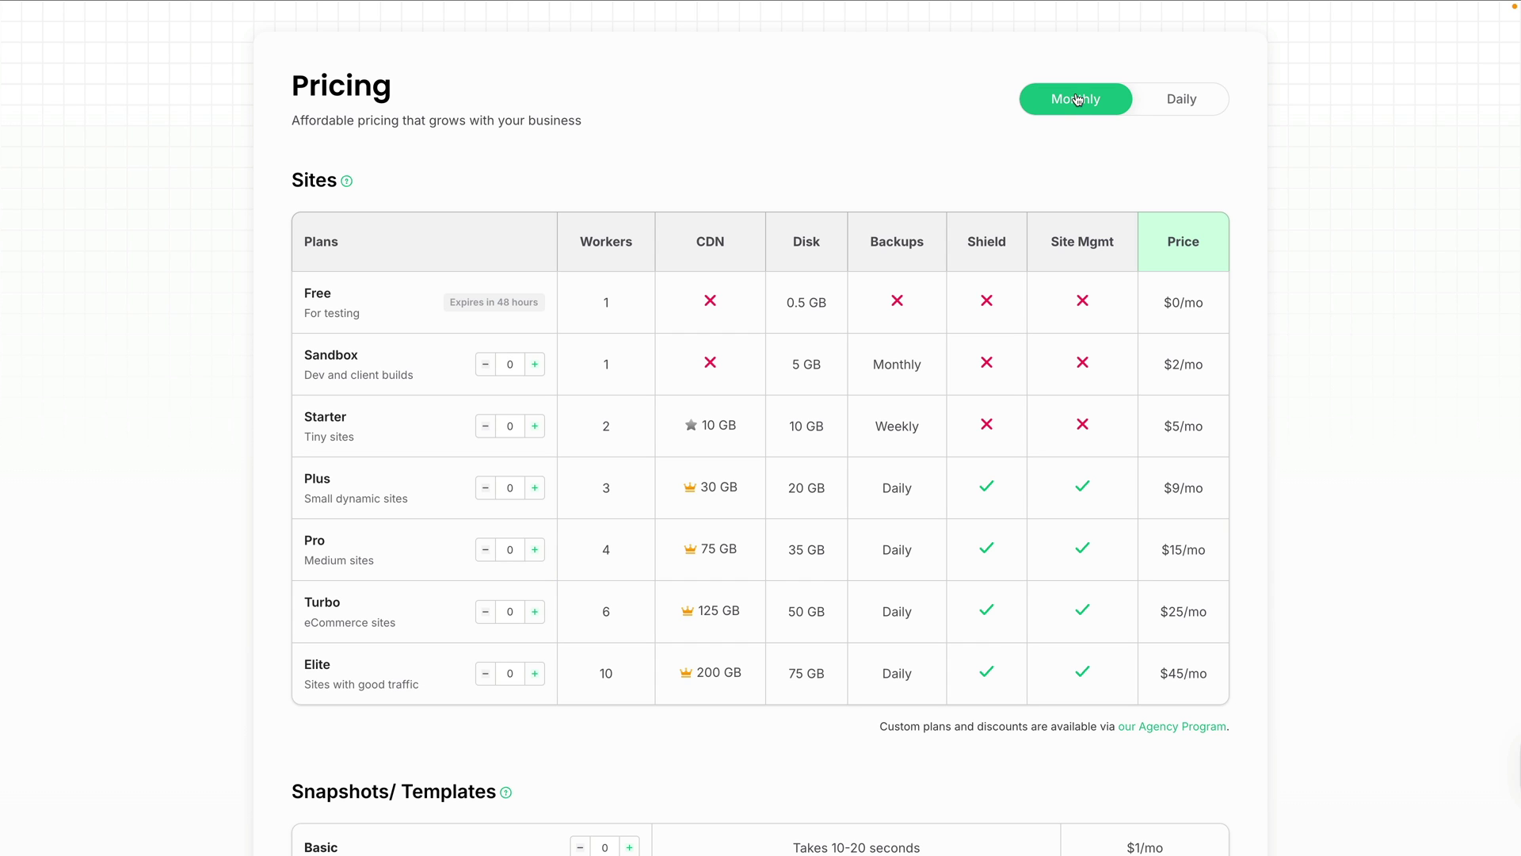
- Switch the pricing toggle to Daily, showing Sandbox at $0.07/day up to Elite at $2/day
click(1182, 96)
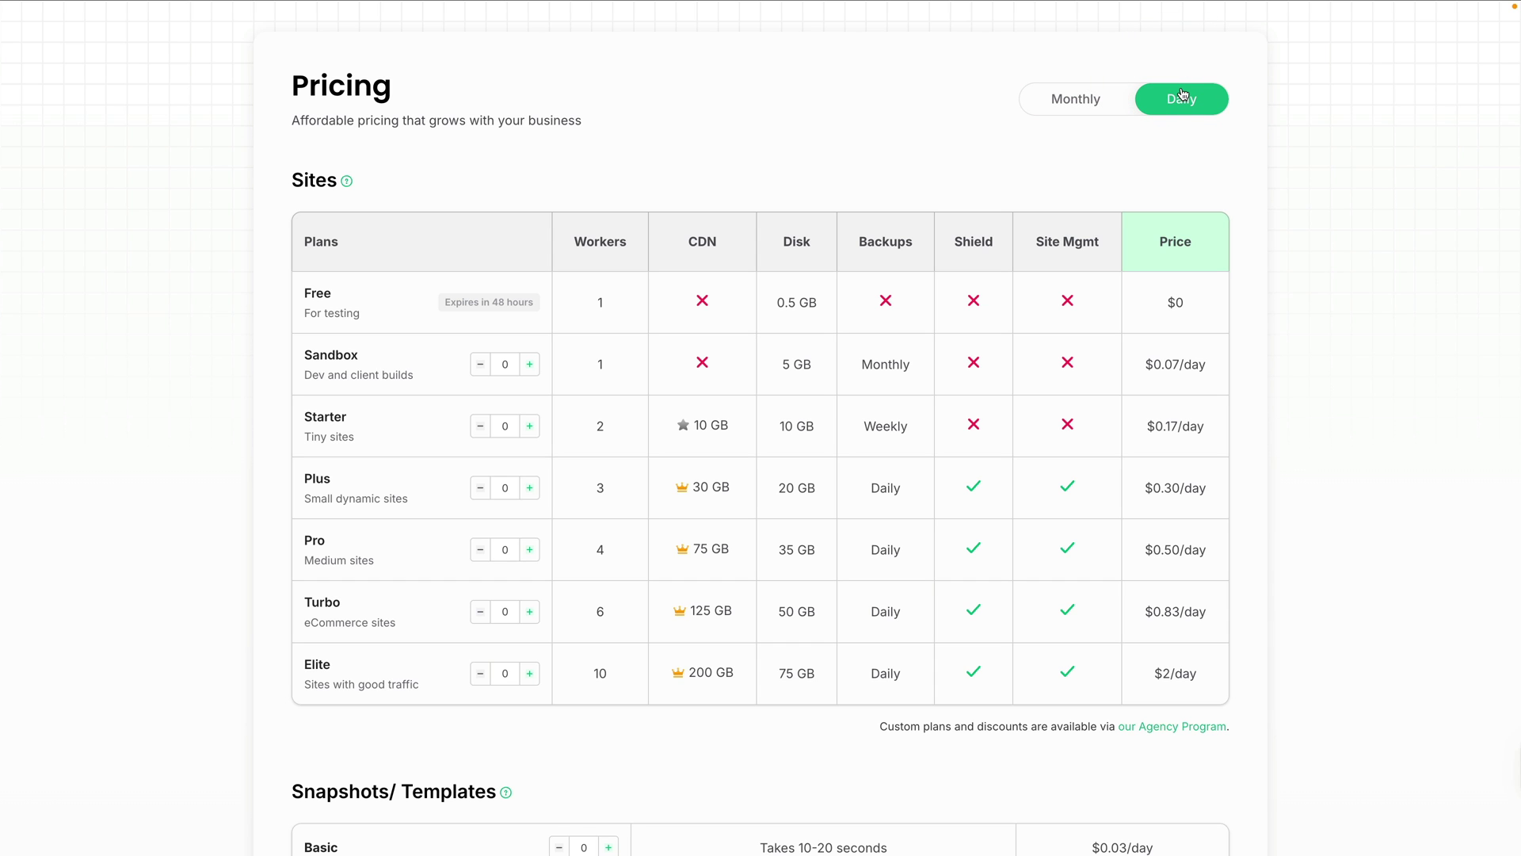